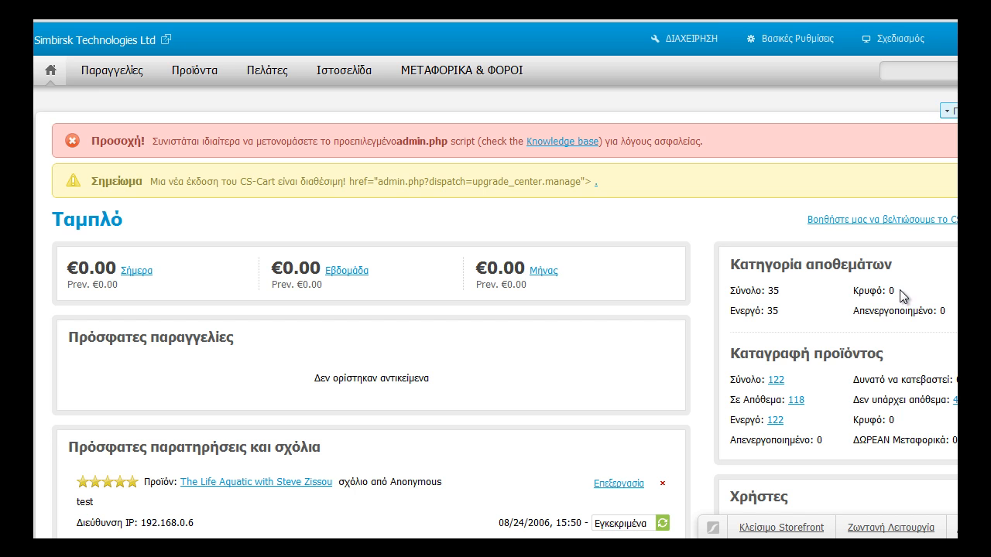
# Step: Open the newsletters page of the website section and start adding a new newsletter
pyautogui.moveTo(310, 86)
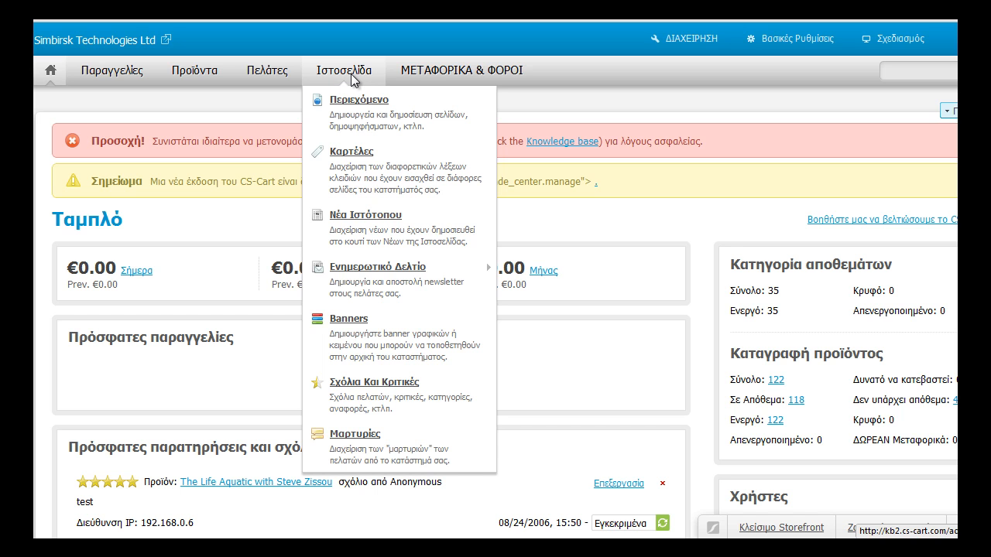
pyautogui.moveTo(365, 281)
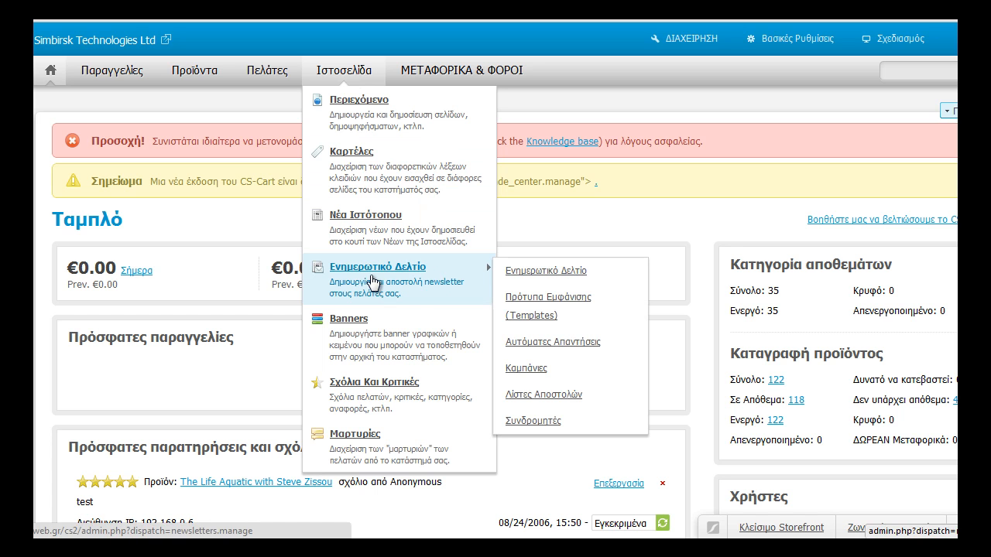
pyautogui.click(515, 272)
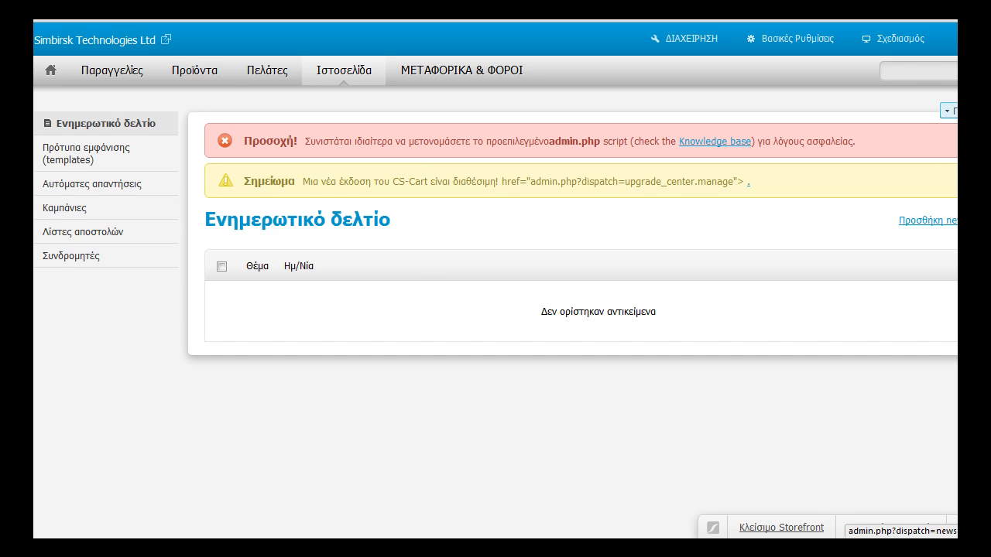
pyautogui.click(951, 221)
# Step: Enter "Προσφορες" as the subject of the new newsletter
pyautogui.click(372, 263)
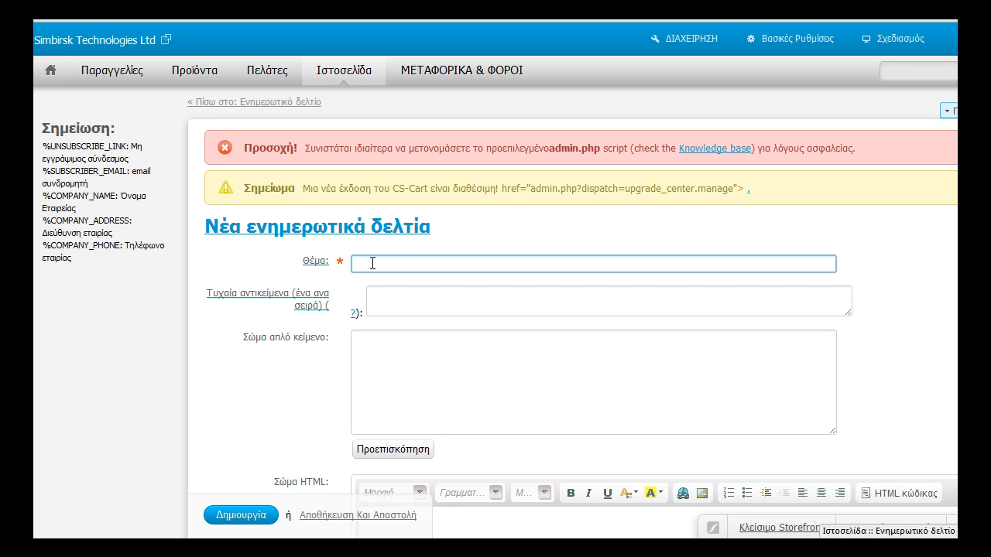
pyautogui.write('Pro')
pyautogui.press('BackSpace')
pyautogui.press('BackSpace')
pyautogui.write('Προσφορες')
pyautogui.press('Home')
pyautogui.press('Delete')
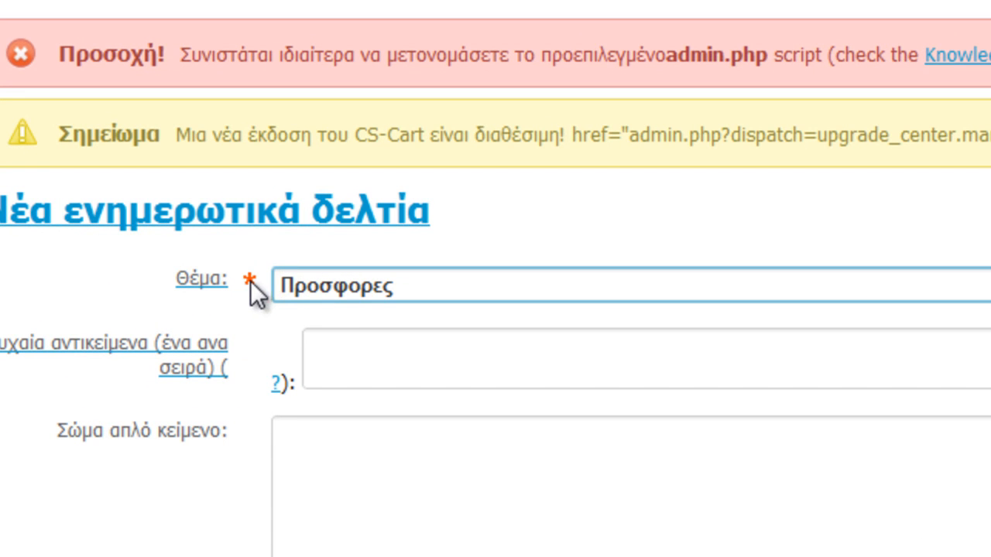
# Step: Write "Προσφορα για το μηνα Φεβρουαριο 2012" as the first line of the HTML body, followed by a blank line
pyautogui.moveTo(277, 381)
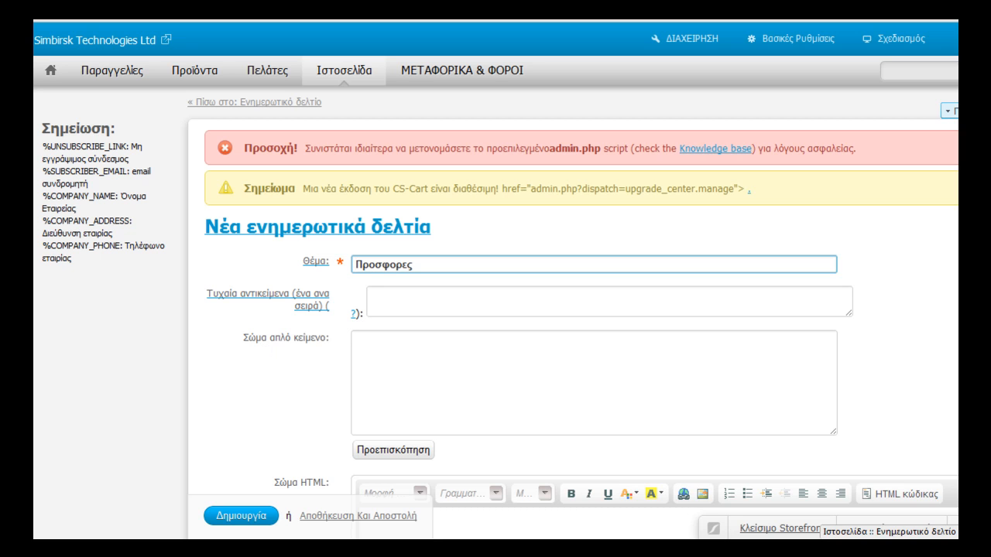
pyautogui.scroll(-2, 513, 349)
pyautogui.scroll(-3, 573, 310)
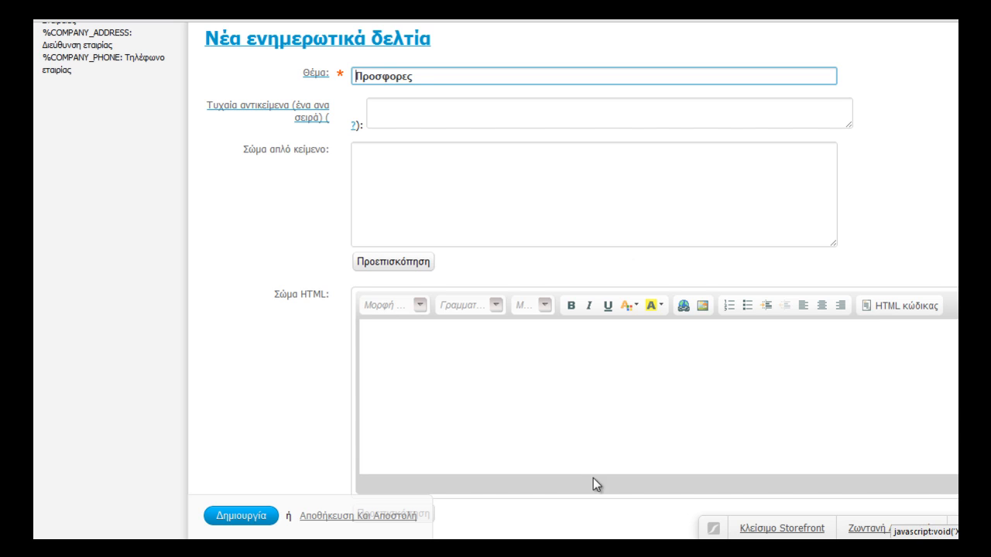
pyautogui.click(568, 412)
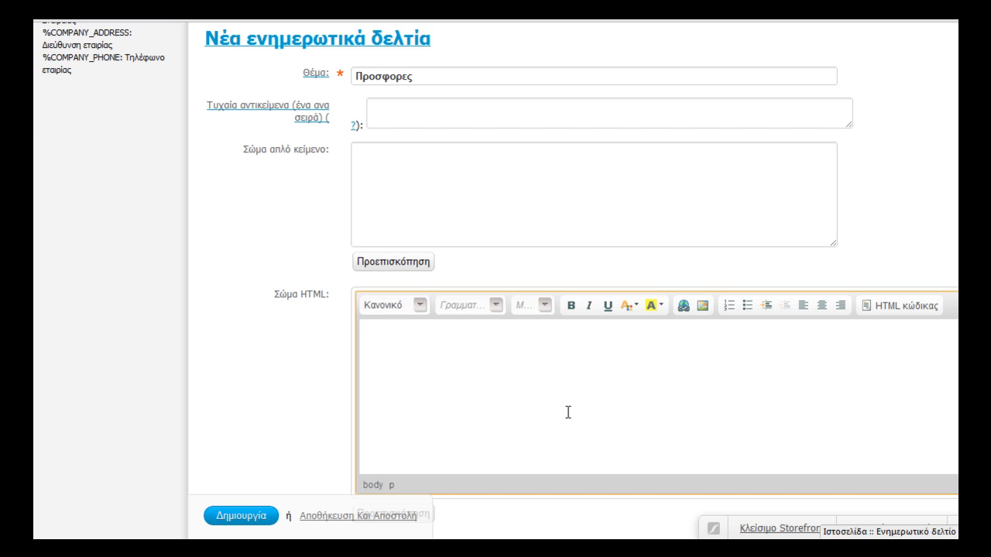
pyautogui.write('Προσφορ')
pyautogui.write('α για τ')
pyautogui.write('ο μηνα Φεβρο')
pyautogui.write('υστ')
pyautogui.write('ριο 201')
pyautogui.write('2')
pyautogui.press('Return')
pyautogui.press('Return')
# Step: Add the line "Σε ολα μας τα προιοντα -25% και δωρεαν μεταφορικα." to the HTML body
pyautogui.write('Σε ολατ')
pyautogui.press('BackSpace')
pyautogui.write('μας τα ')
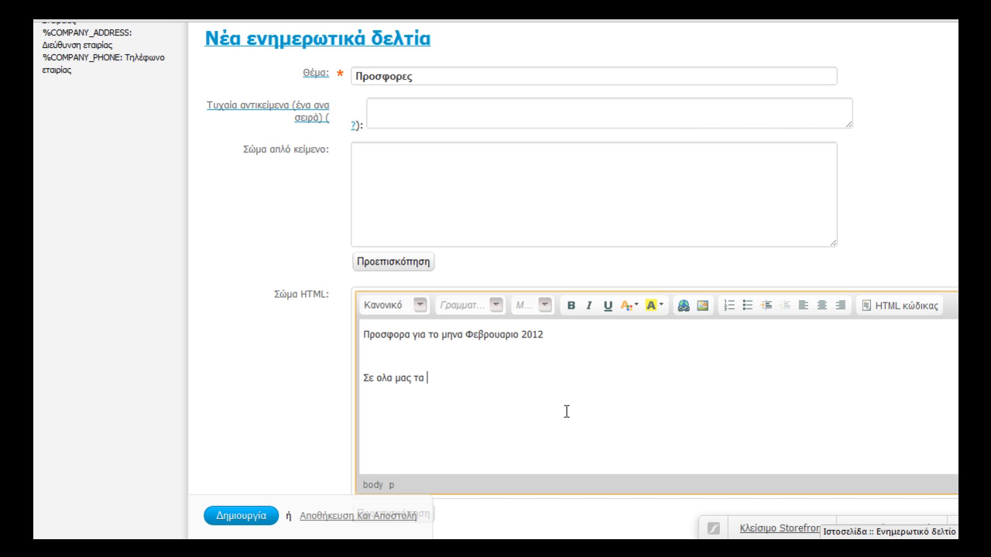
pyautogui.write('προιοντα -25% και δ')
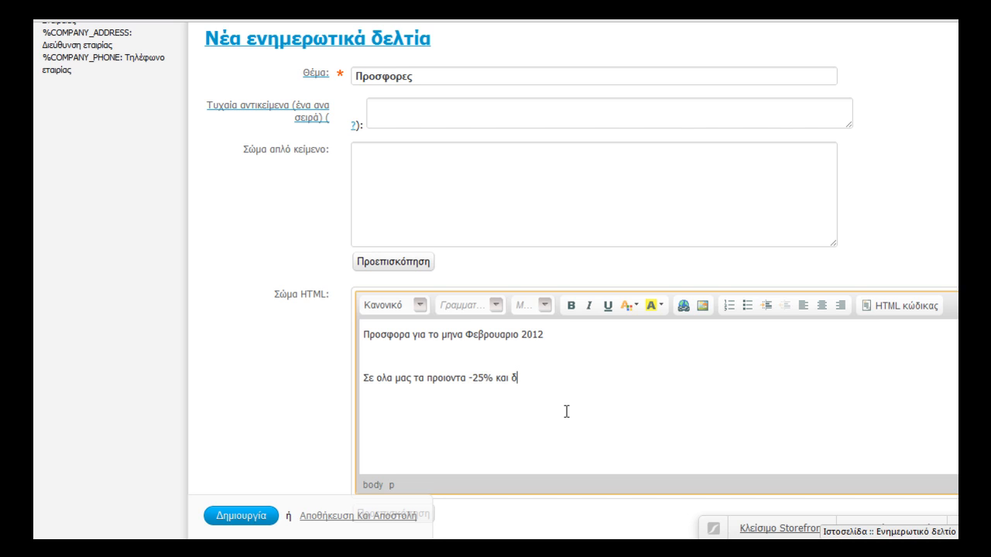
pyautogui.write('ωρεαν μεταφορικα. Γι')
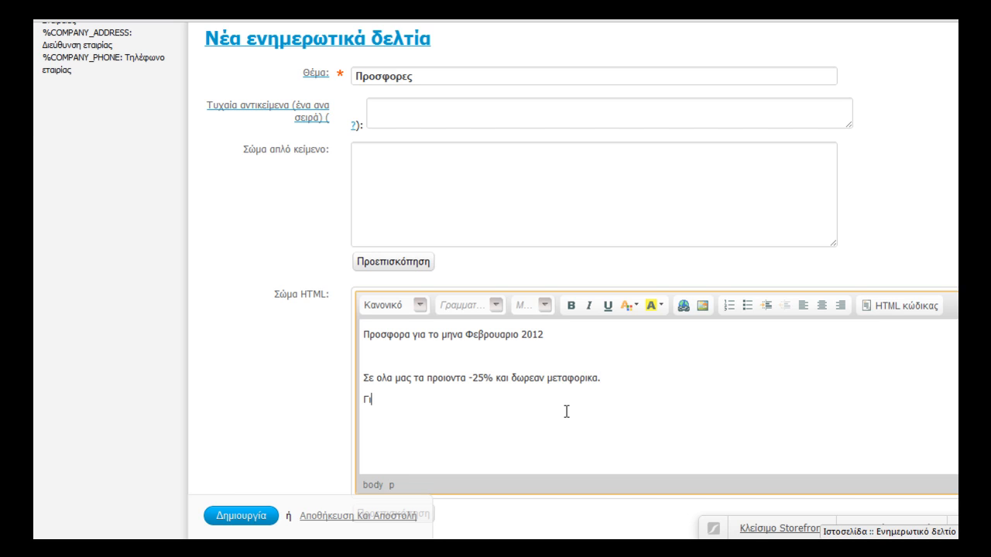
# Step: Write "Γινεται μελος τωρα στο καταστημα μας και κερδιστε." as the closing line of the offer text
pyautogui.write('νεται μελος τωρα στο καταδτημα')
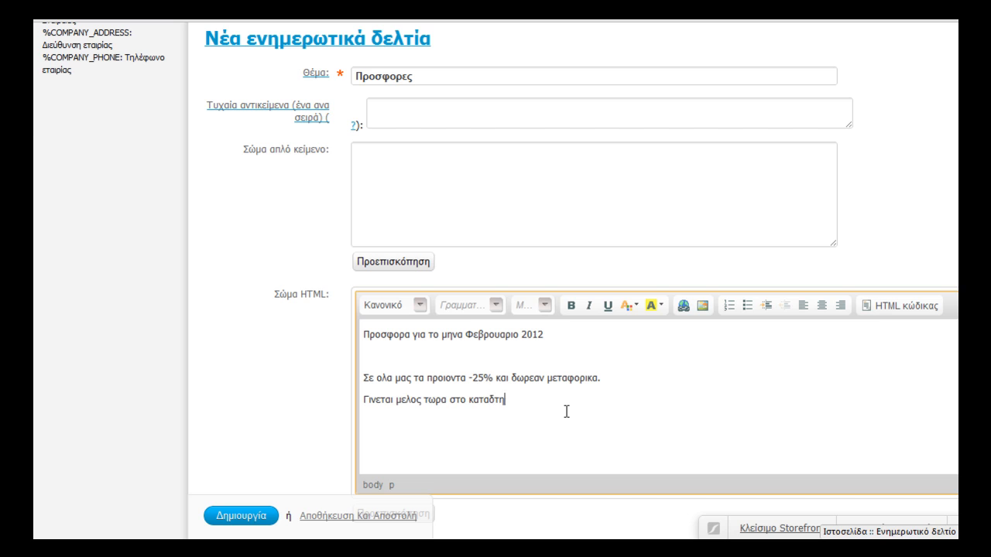
pyautogui.press('BackSpace')
pyautogui.press('BackSpace')
pyautogui.press('BackSpace')
pyautogui.press('BackSpace')
pyautogui.write('στημ μας')
pyautogui.press('Left')
pyautogui.write('ας και κερδιστε')
# Step: Make "Φεβρουαριο 2012" bold in the first line of the HTML body
pyautogui.moveTo(463, 335); pyautogui.dragTo(548, 334)
pyautogui.click(570, 305)
pyautogui.click(481, 343)
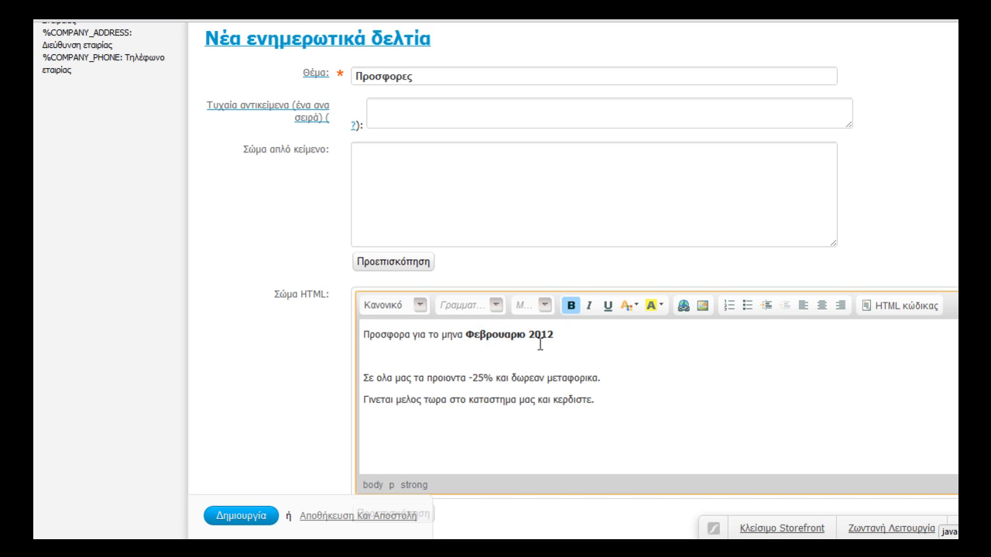
# Step: Make "-25%" bold in the offer line and set its font size to 14
pyautogui.moveTo(469, 378); pyautogui.dragTo(497, 378)
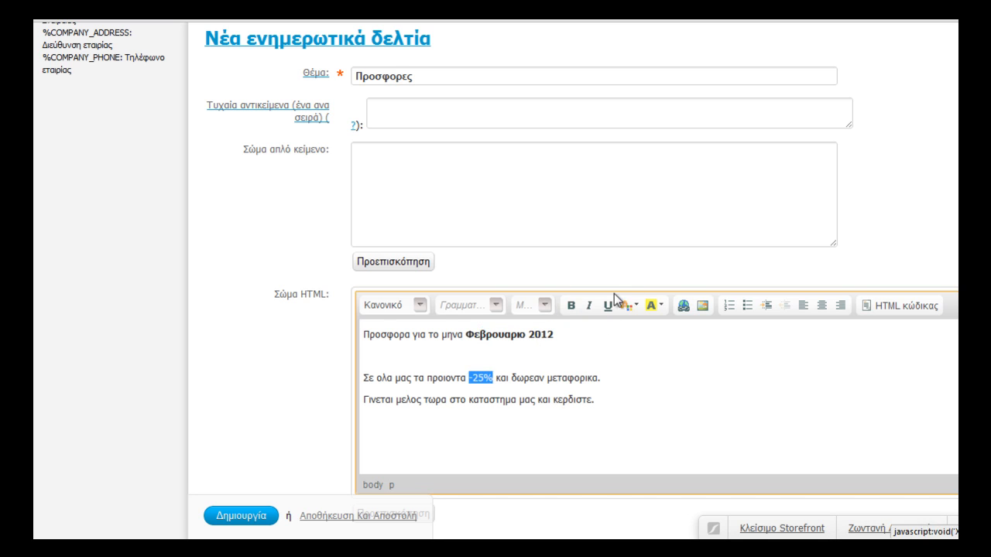
pyautogui.click(570, 305)
pyautogui.click(533, 305)
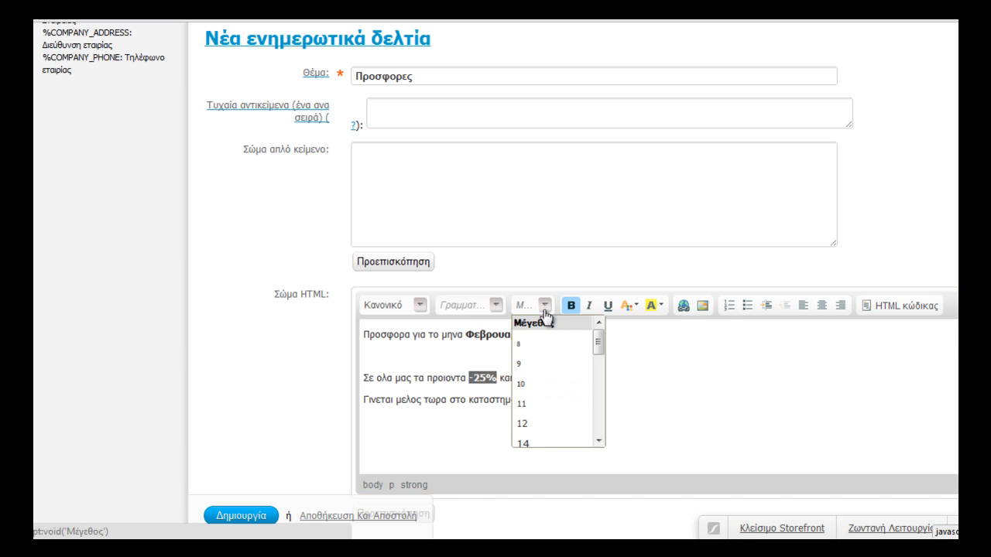
pyautogui.click(534, 424)
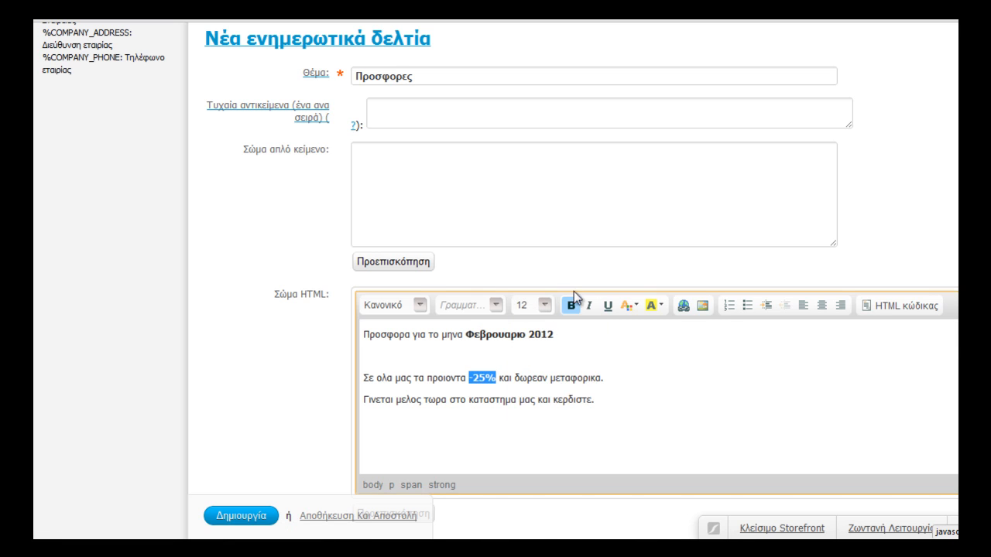
pyautogui.click(546, 306)
pyautogui.click(531, 448)
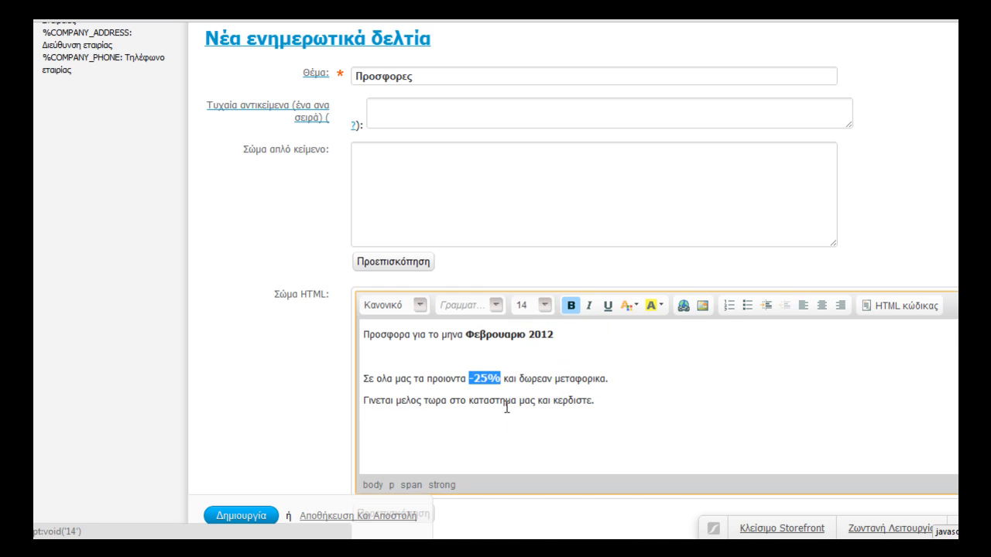
pyautogui.click(448, 358)
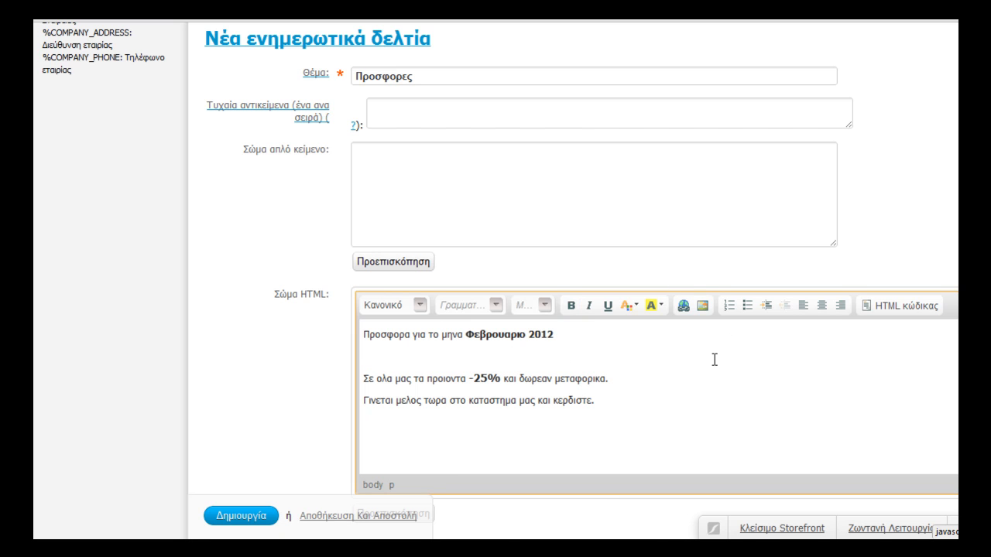
# Step: Copy the %UNSUBSCRIBE_LINK placeholder from the notes and paste it below the closing line, separated by a blank line
pyautogui.press('Return')
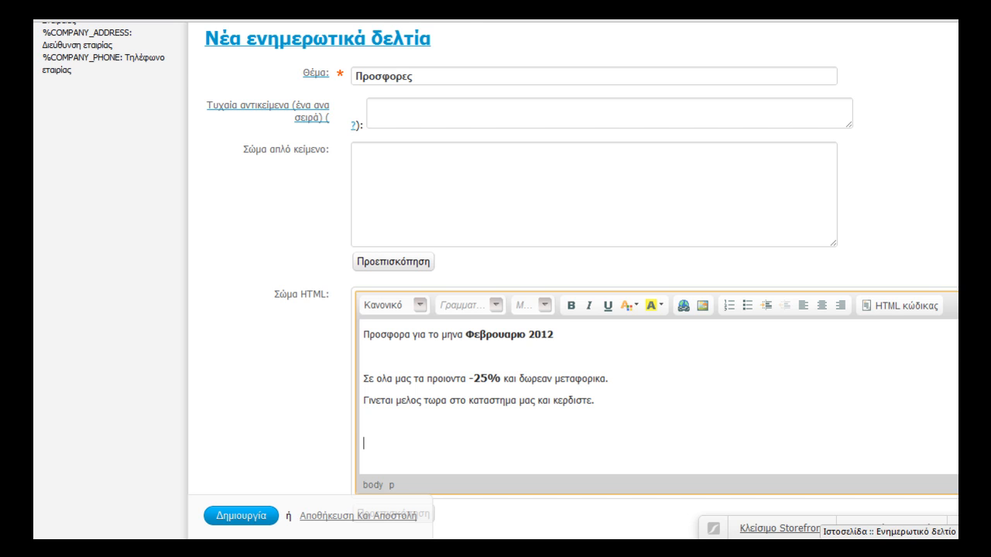
pyautogui.scroll(2, 496, 279)
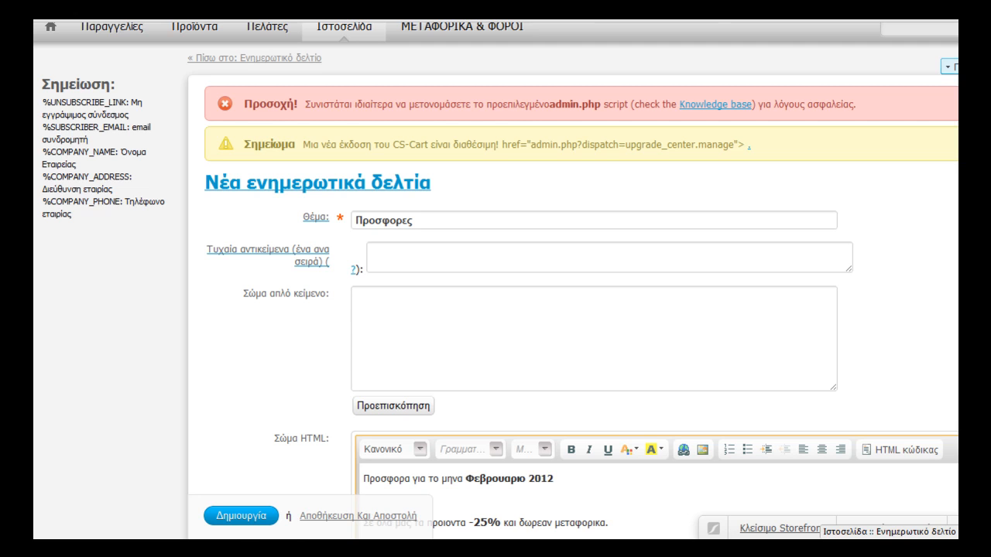
pyautogui.scroll(-2, 496, 279)
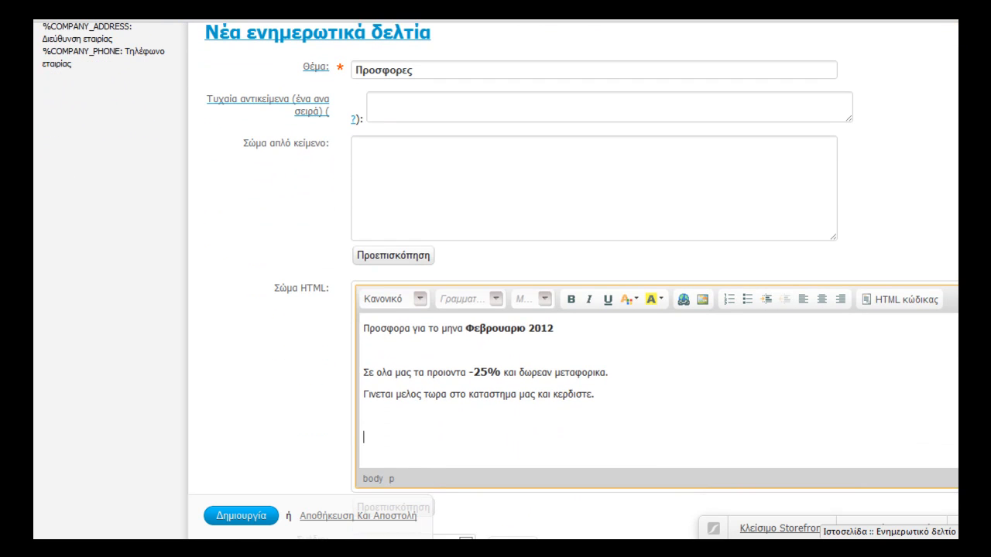
pyautogui.scroll(2, 495, 279)
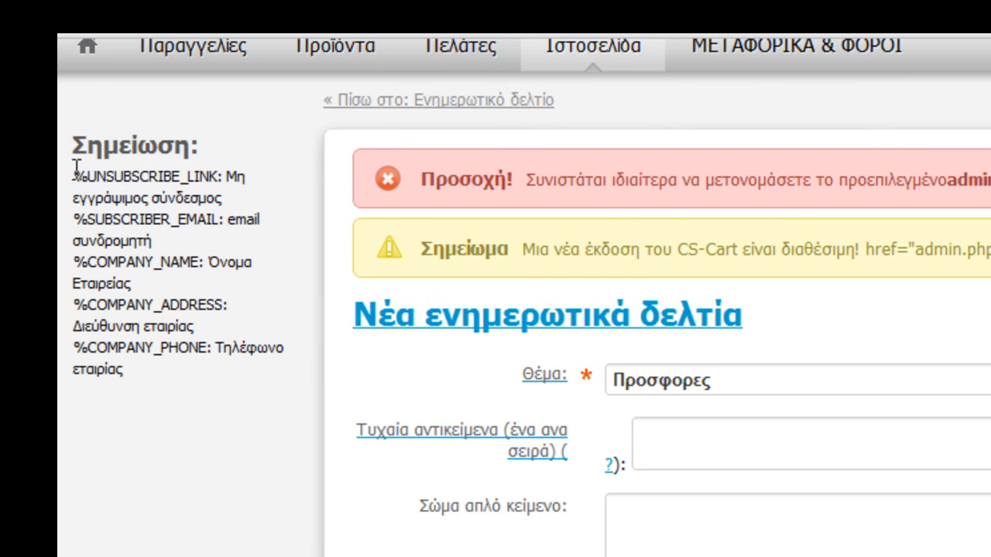
pyautogui.moveTo(72, 176); pyautogui.dragTo(222, 177)
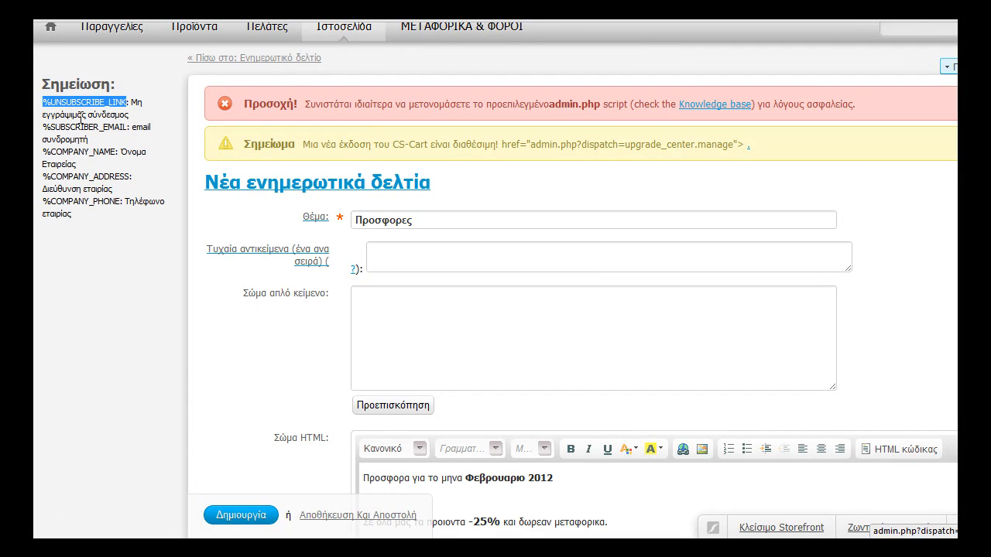
pyautogui.click(79, 116)
pyautogui.moveTo(38, 103); pyautogui.dragTo(127, 104)
pyautogui.rightClick(124, 102)
pyautogui.click(159, 106)
pyautogui.scroll(-3, 601, 352)
pyautogui.click(612, 311)
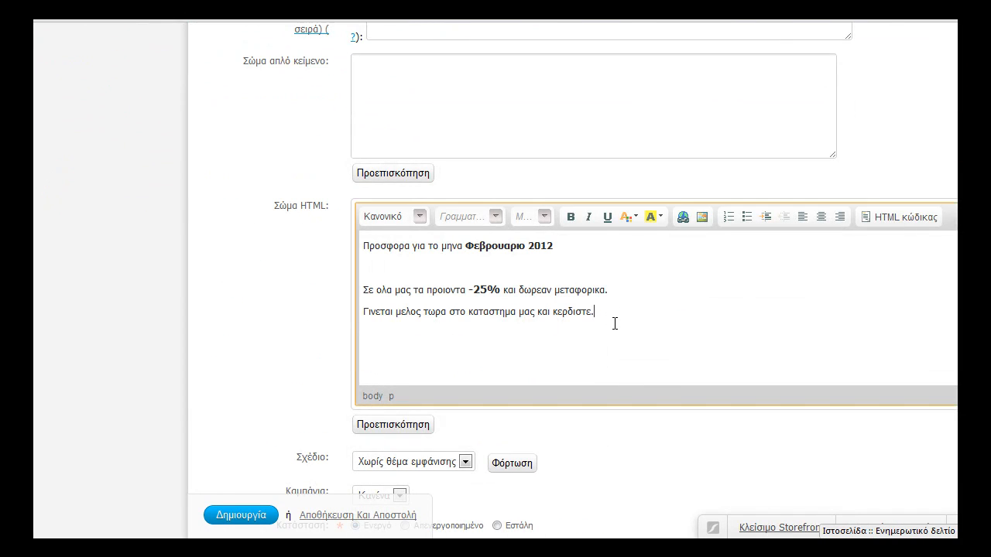
pyautogui.hotkey('ctrl', 'v')
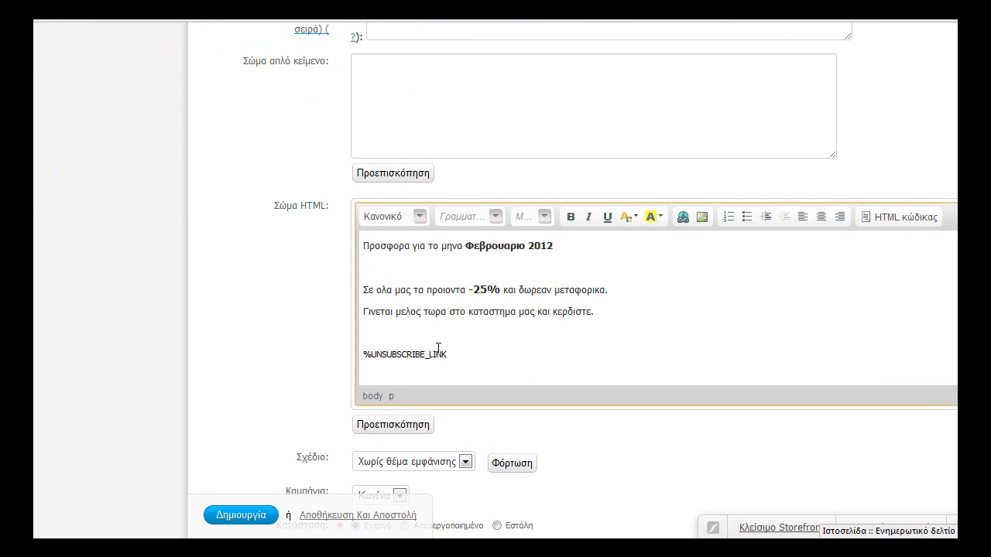
# Step: Copy the %COMPANY_NAME placeholder from the notes onto its own line at the start of the HTML body
pyautogui.scroll(3, 443, 307)
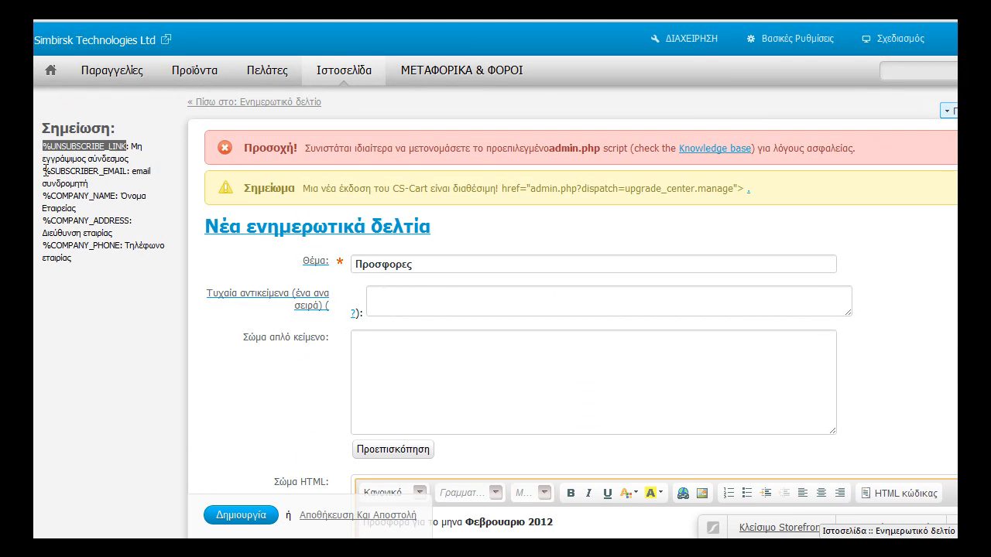
pyautogui.moveTo(42, 197); pyautogui.dragTo(118, 199)
pyautogui.scroll(-2, 428, 410)
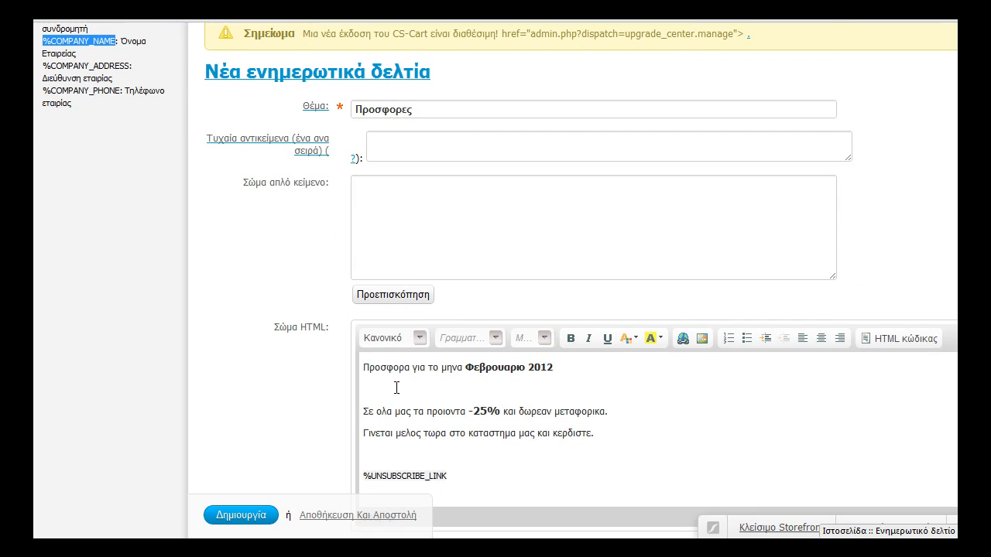
pyautogui.click(363, 369)
pyautogui.press('Return')
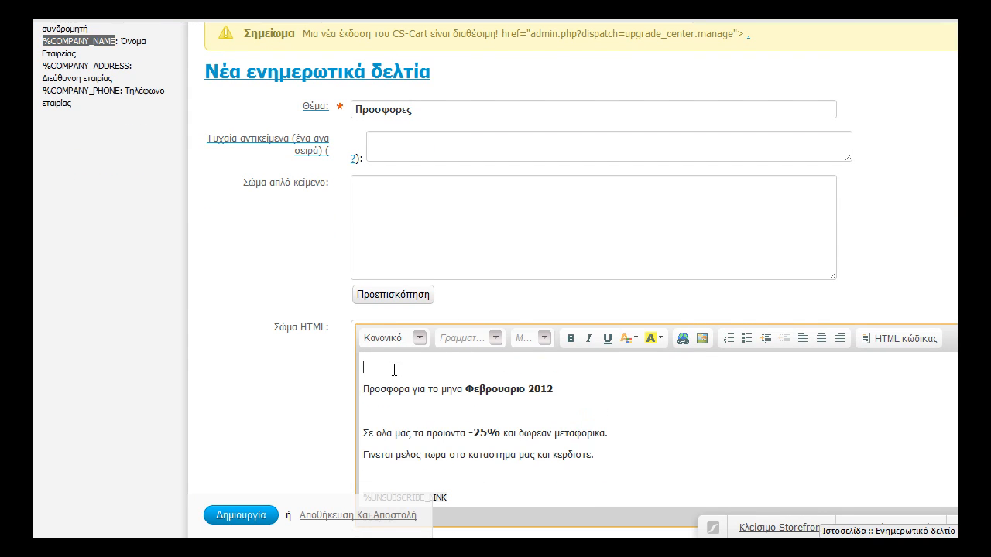
pyautogui.hotkey('ctrl', 'v')
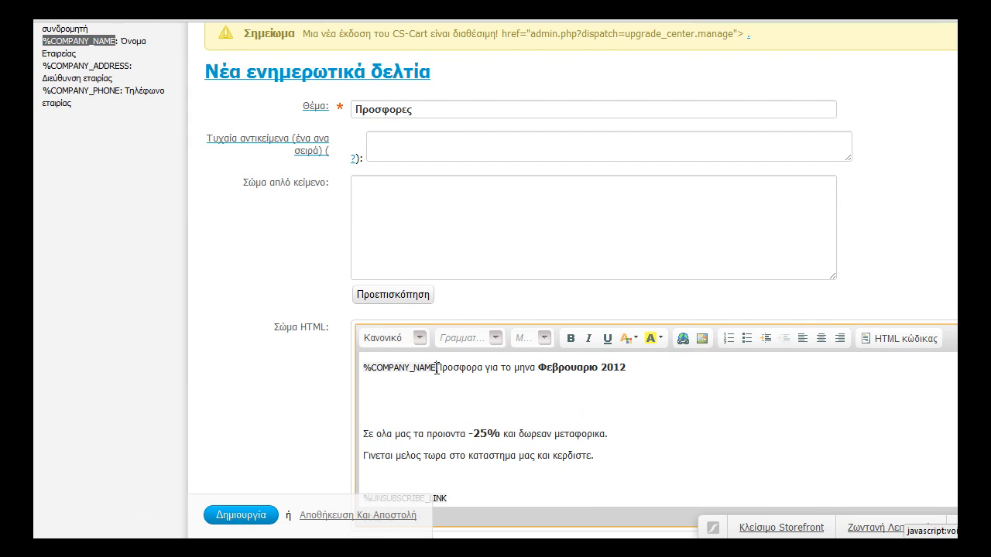
pyautogui.press('Return')
pyautogui.moveTo(439, 365); pyautogui.dragTo(336, 353)
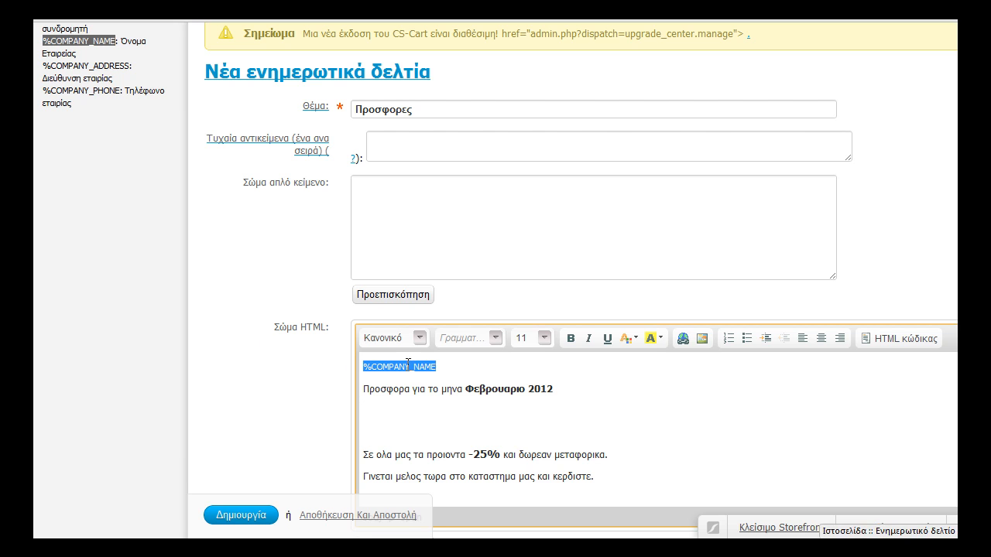
# Step: Copy the %COMPANY_ADDRESS placeholder from the notes onto its own line directly below %COMPANY_NAME
pyautogui.moveTo(135, 66); pyautogui.dragTo(43, 65)
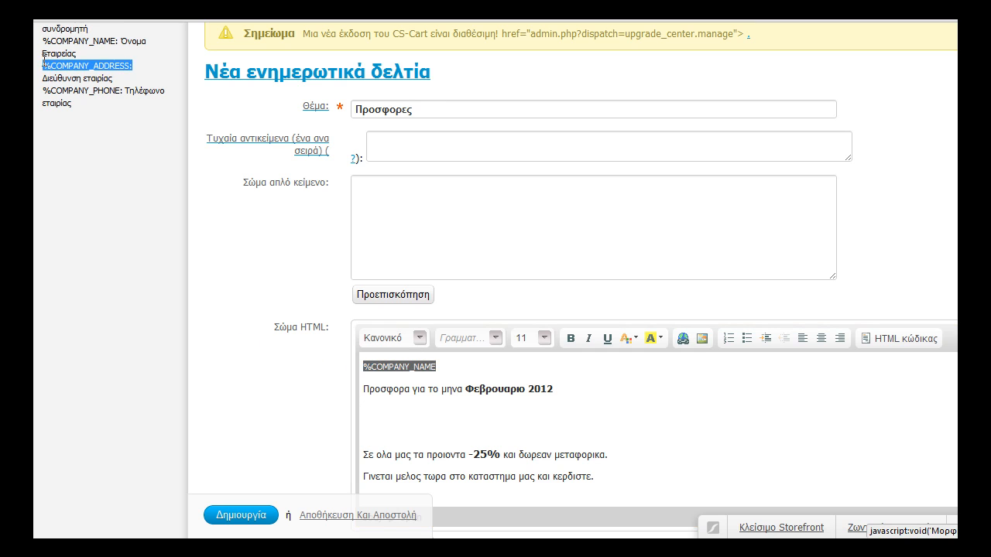
pyautogui.click(449, 370)
pyautogui.click(471, 381)
pyautogui.press('Return')
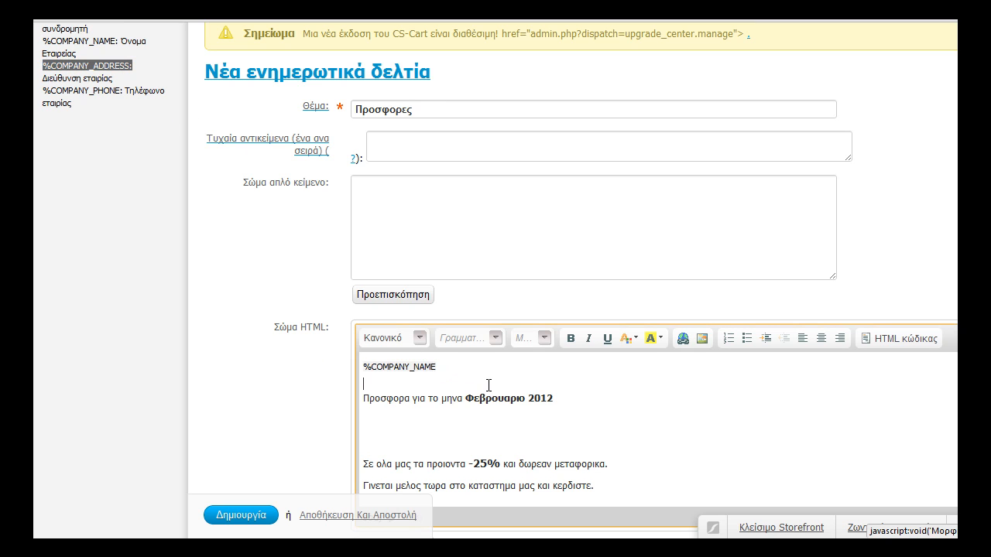
pyautogui.hotkey('ctrl', 'v')
pyautogui.click(455, 392)
pyautogui.press('Return')
pyautogui.click(475, 385)
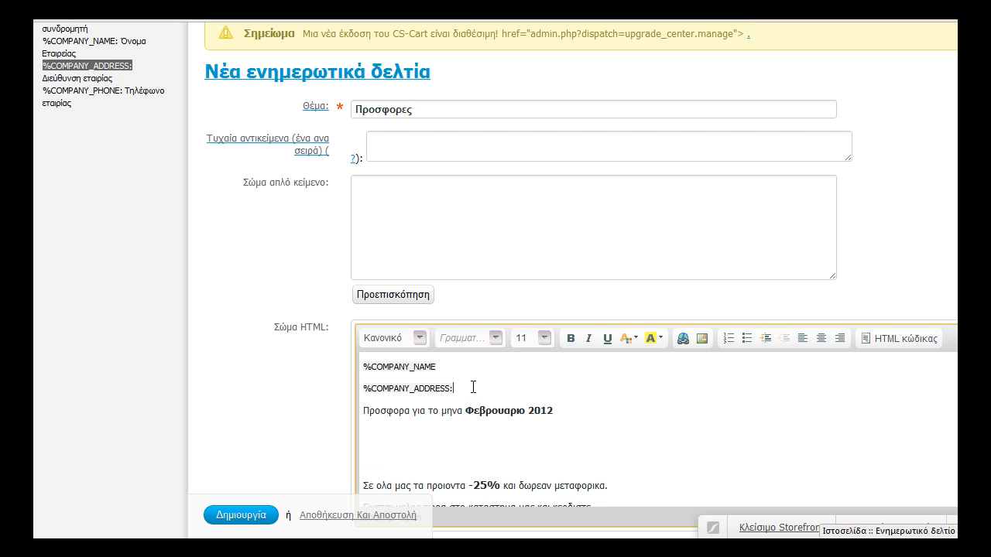
# Step: Insert "Προς :" in front of the %COMPANY_NAME placeholder and remove the colon after %COMPANY_ADDRESS
pyautogui.click(363, 355)
pyautogui.write('Προς ')
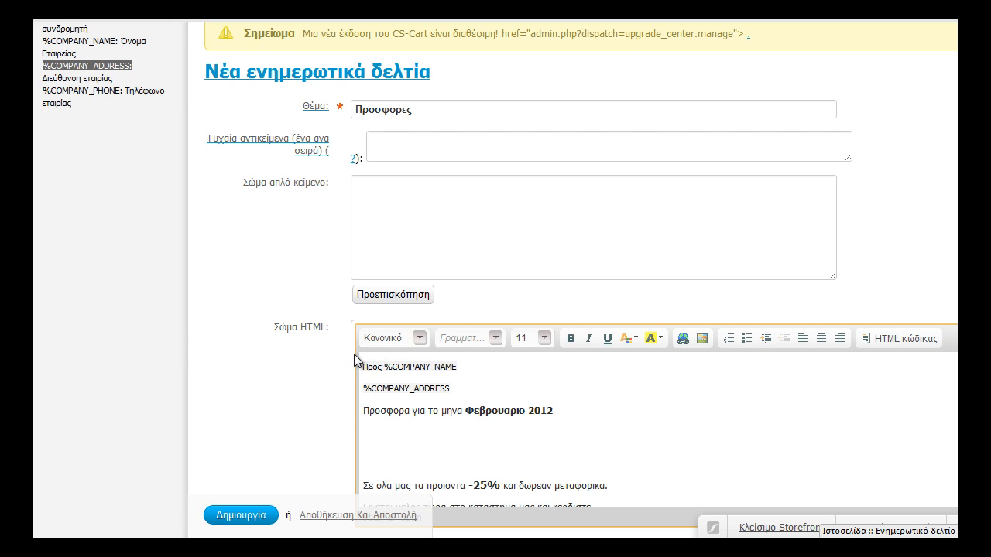
pyautogui.write(':')
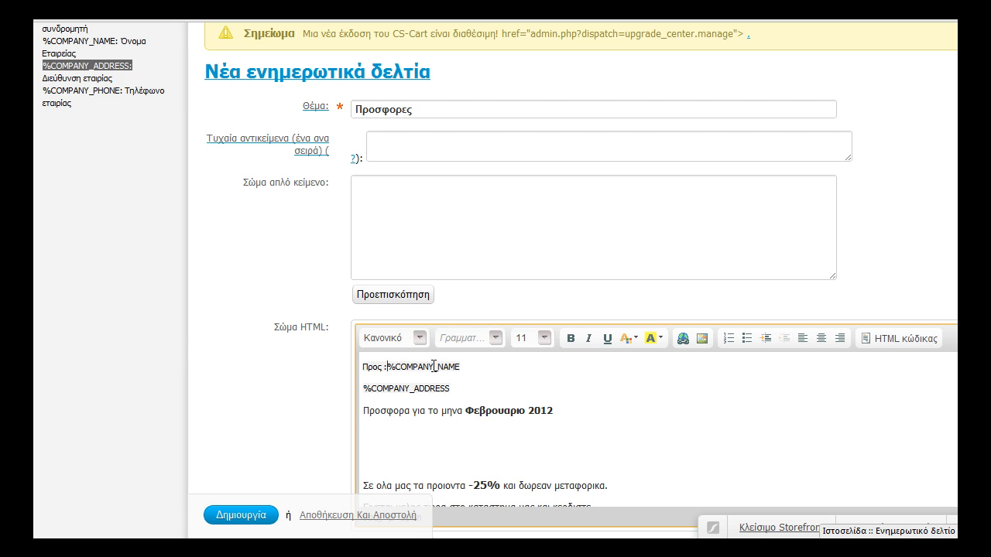
# Step: Add a blank line below %COMPANY_ADDRESS and delete the surplus blank lines above the -25% offer line
pyautogui.click(484, 392)
pyautogui.press('Return')
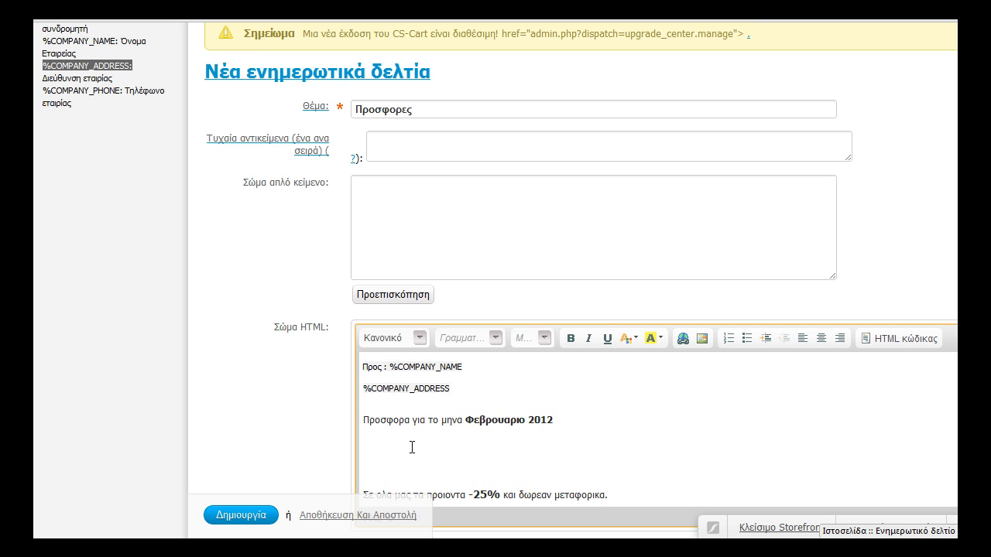
pyautogui.click(446, 449)
pyautogui.press('Delete')
pyautogui.press('Delete')
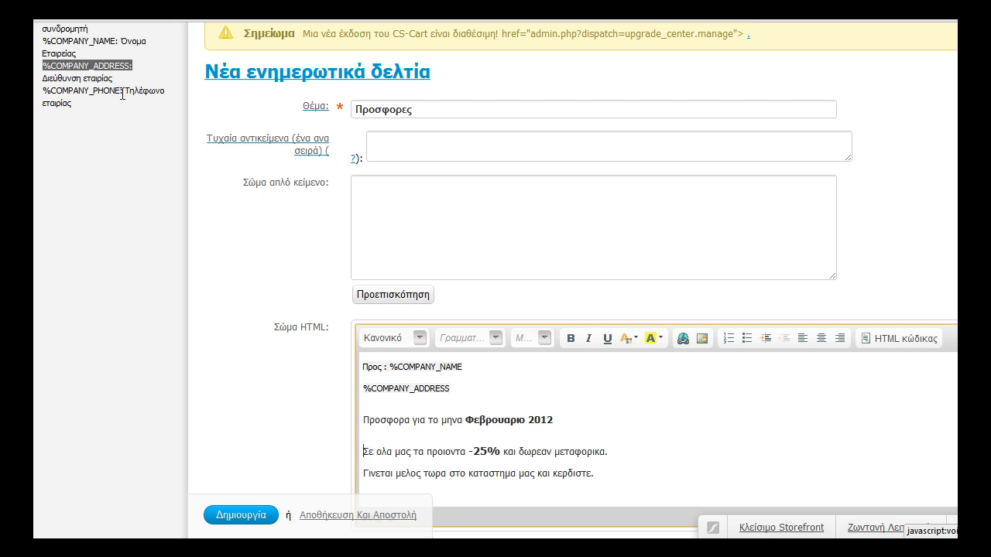
# Step: Preview the newsletter's HTML body, check the filled-in placeholders and close the preview
pyautogui.scroll(-2, 558, 393)
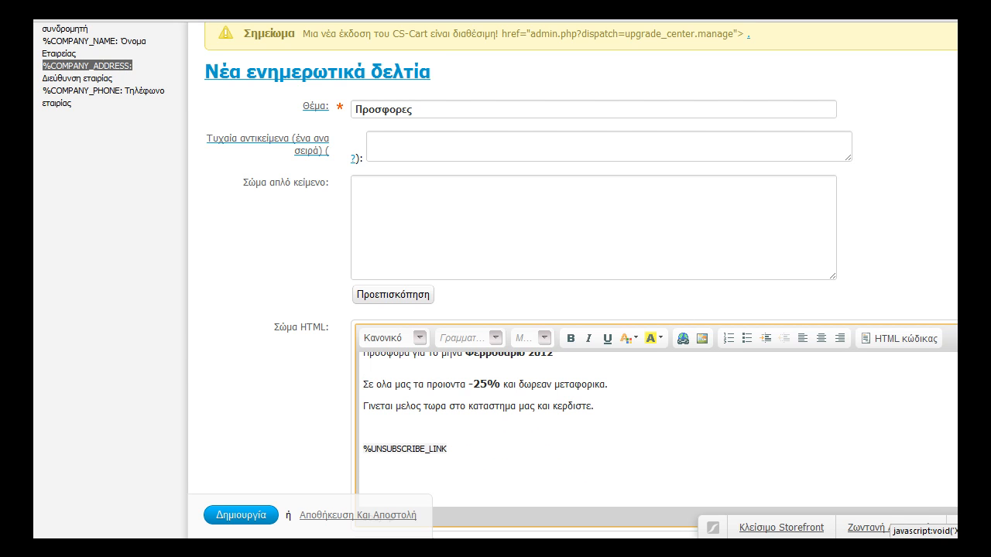
pyautogui.scroll(-1, 496, 280)
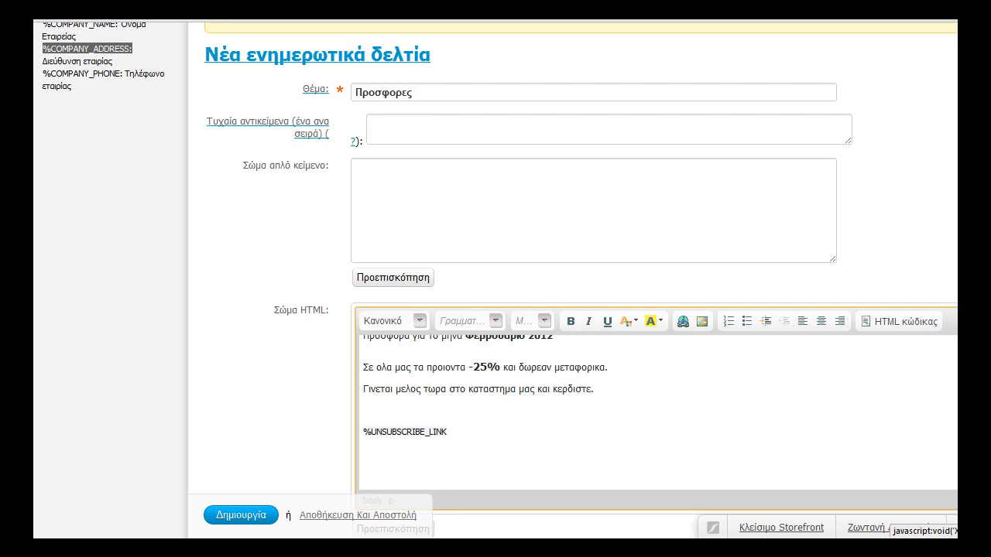
pyautogui.scroll(-5, 496, 280)
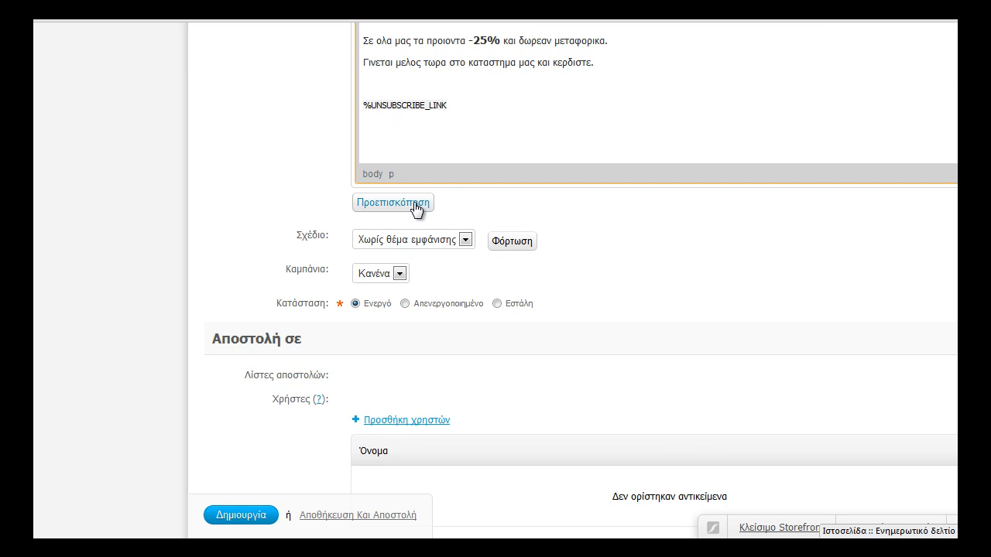
pyautogui.click(417, 204)
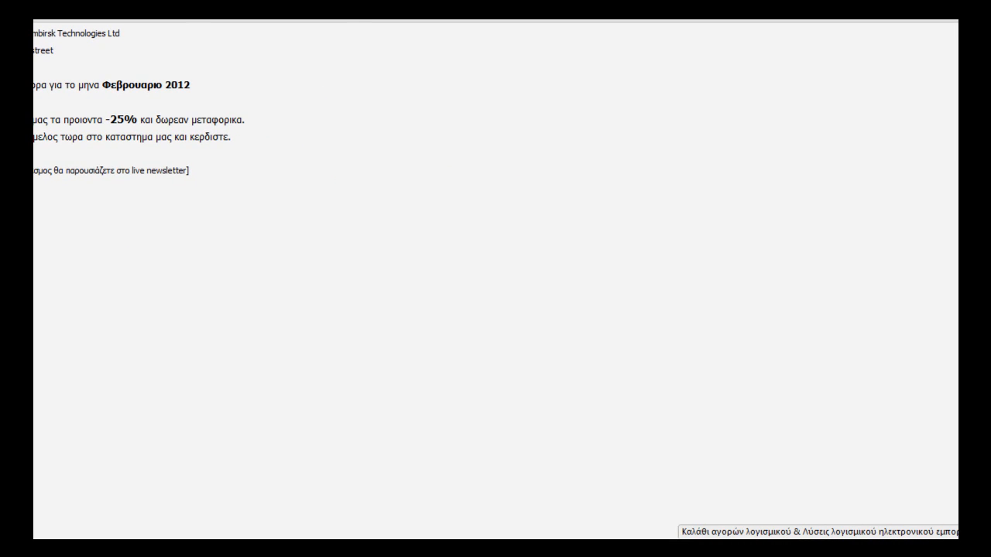
pyautogui.hotkey('ctrl', 'w')
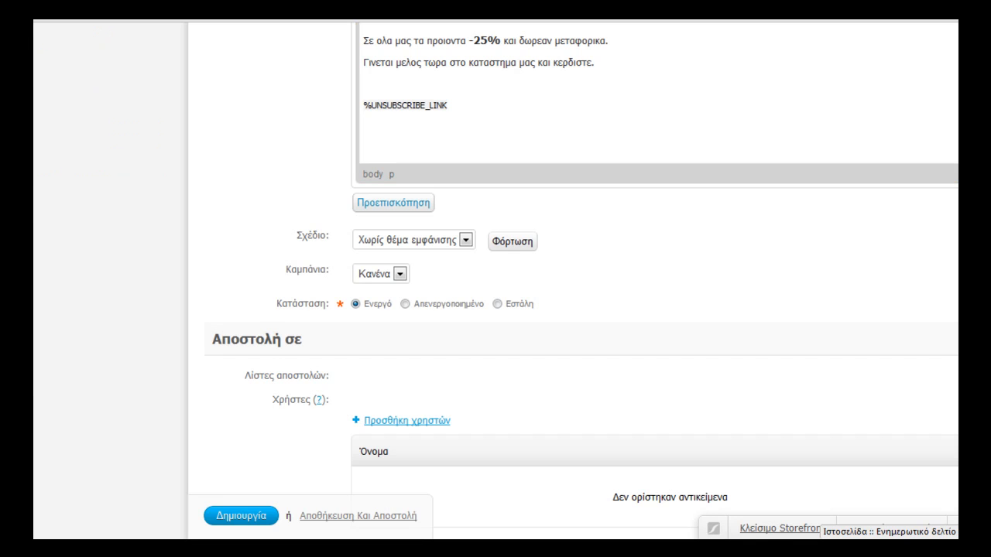
# Step: Examine the available newsletter templates (Σχέδιο) and campaigns (Καμπάνια)
pyautogui.click(431, 241)
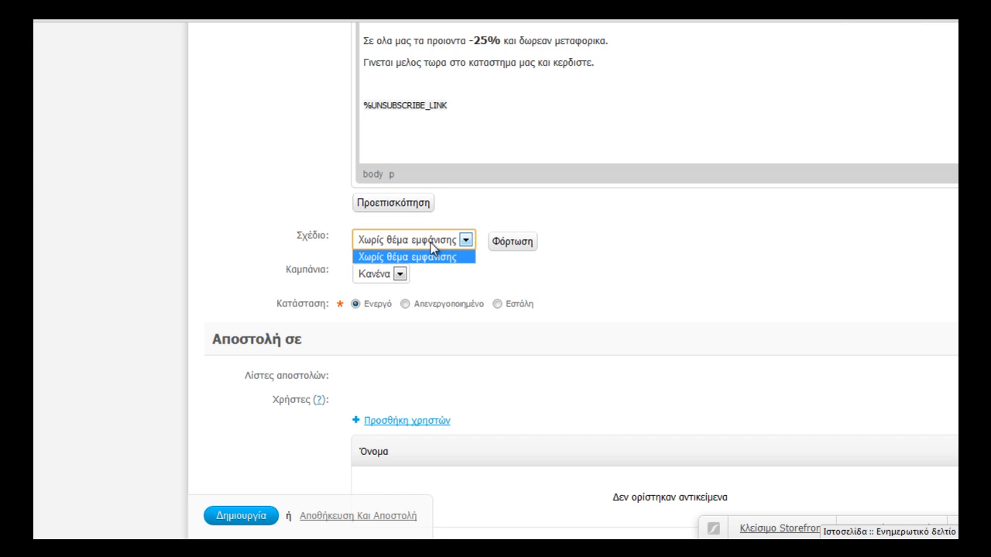
pyautogui.click(430, 242)
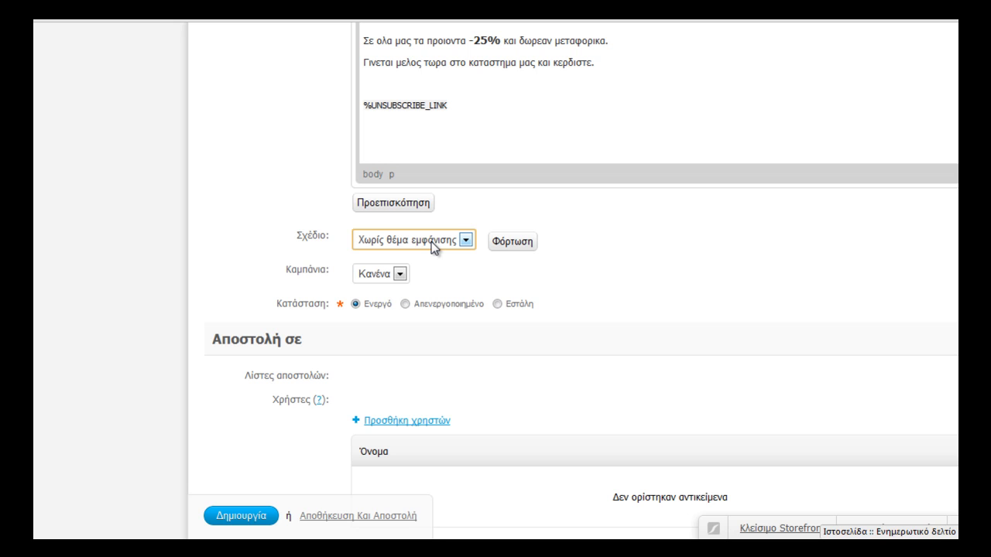
pyautogui.click(382, 278)
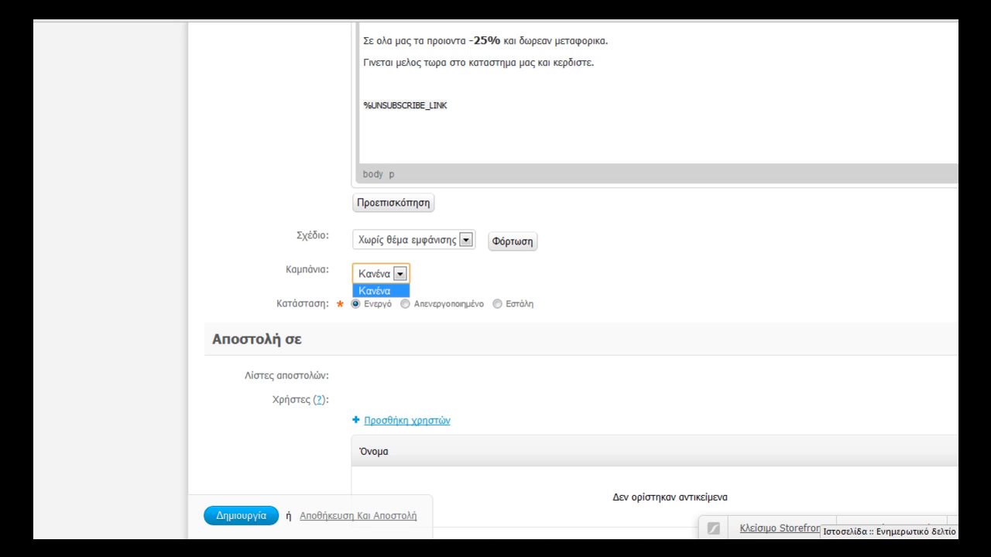
# Step: Write "Γραφτείτε τώρα στη λίστα μας" on the blank line above %UNSUBSCRIBE_LINK in the HTML body
pyautogui.click(374, 82)
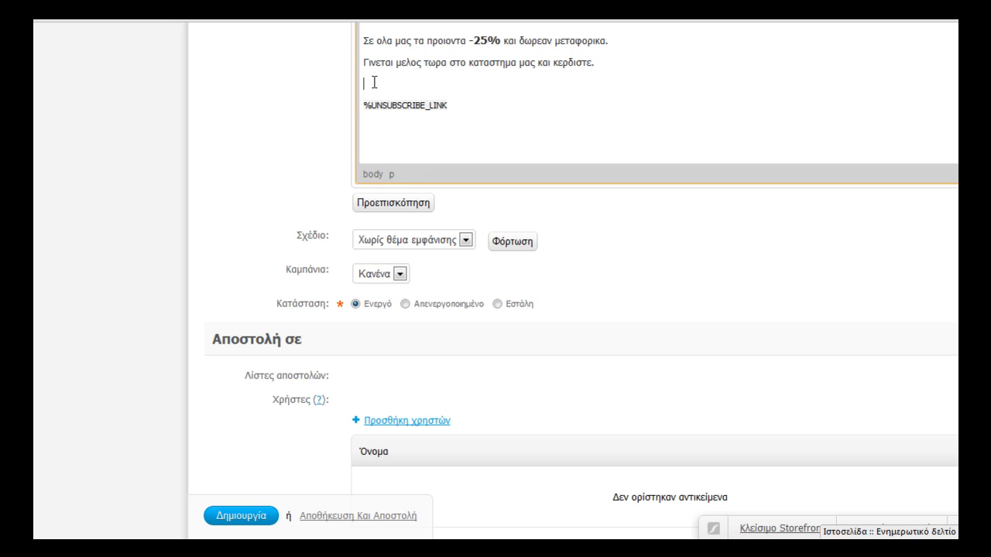
pyautogui.write('ητα')
pyautogui.press('BackSpace')
pyautogui.press('BackSpace')
pyautogui.press('BackSpace')
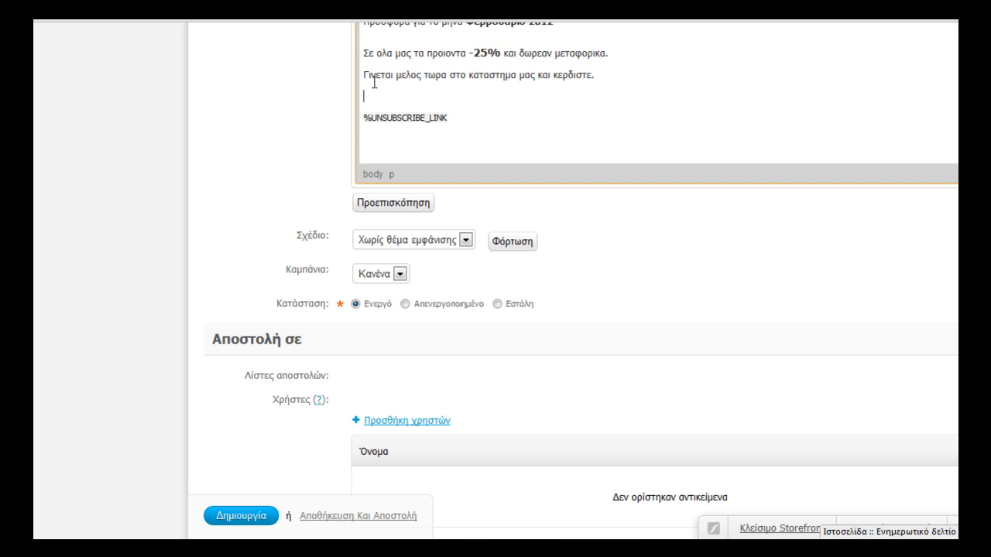
pyautogui.write('Γραφτείτε τώρα στη λίστα μας')
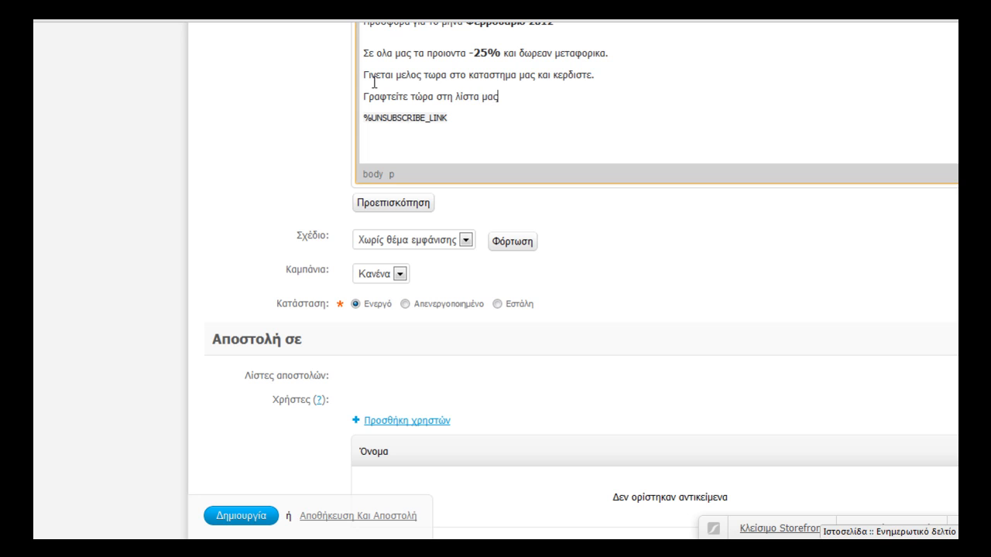
pyautogui.scroll(1, 557, 75)
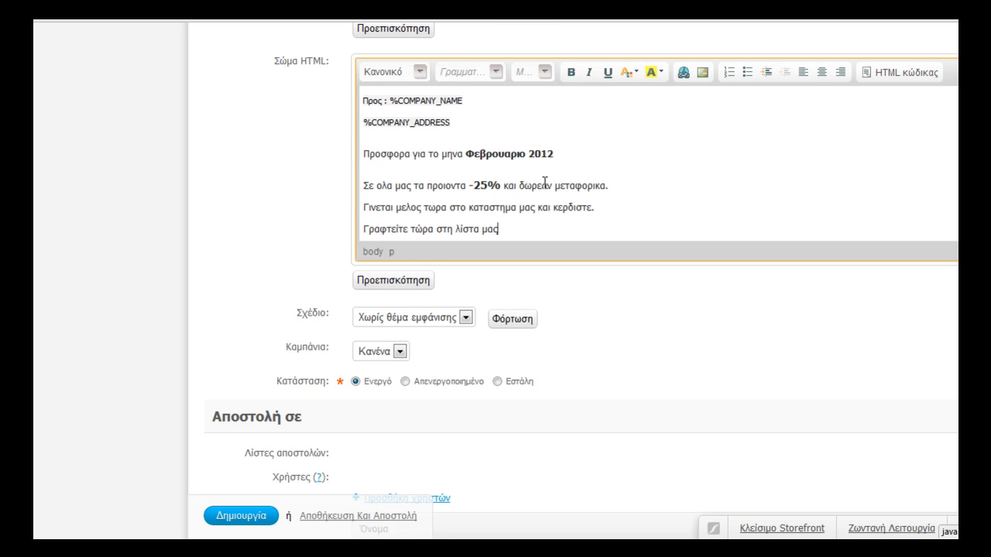
pyautogui.moveTo(516, 230); pyautogui.dragTo(359, 230)
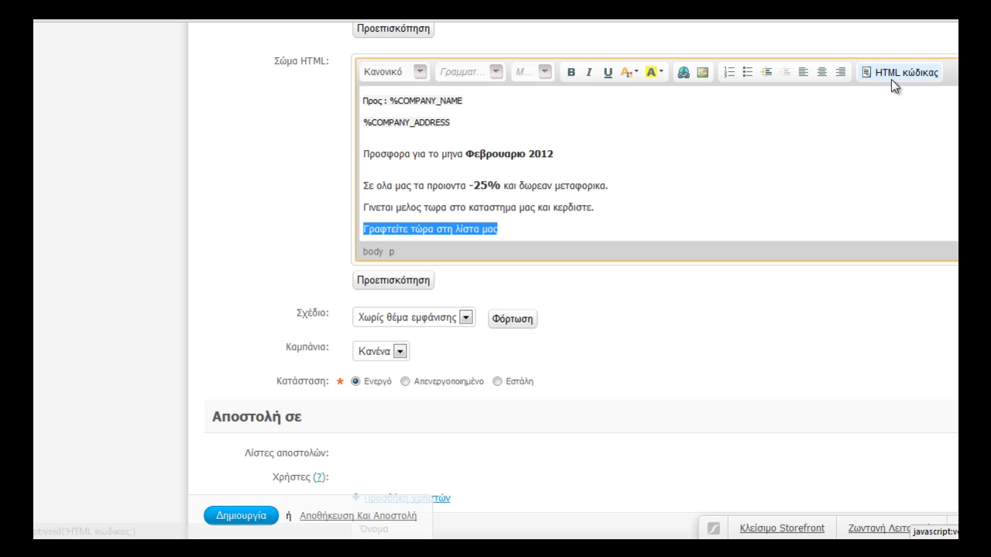
pyautogui.click(915, 74)
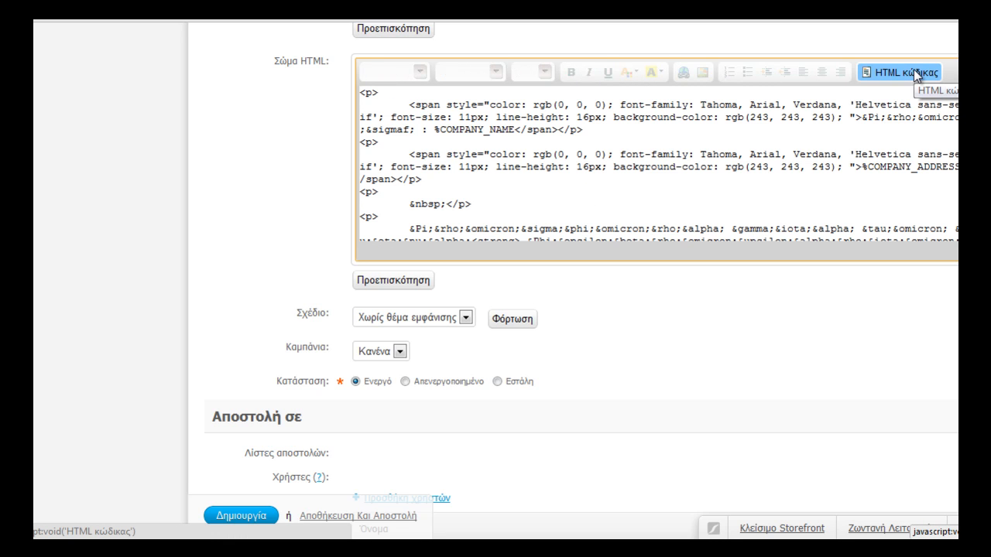
pyautogui.click(915, 74)
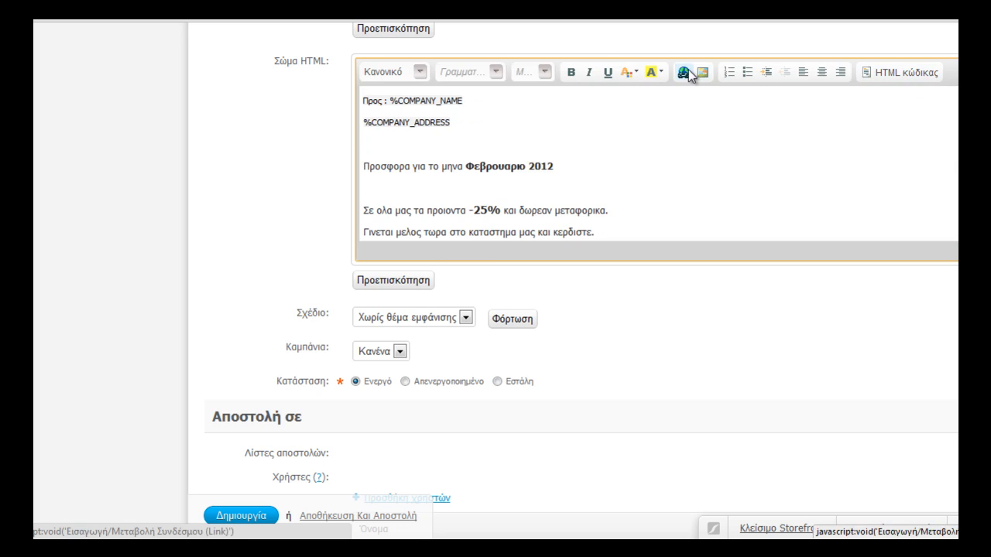
pyautogui.scroll(-3, 513, 190)
pyautogui.moveTo(542, 163); pyautogui.dragTo(418, 166)
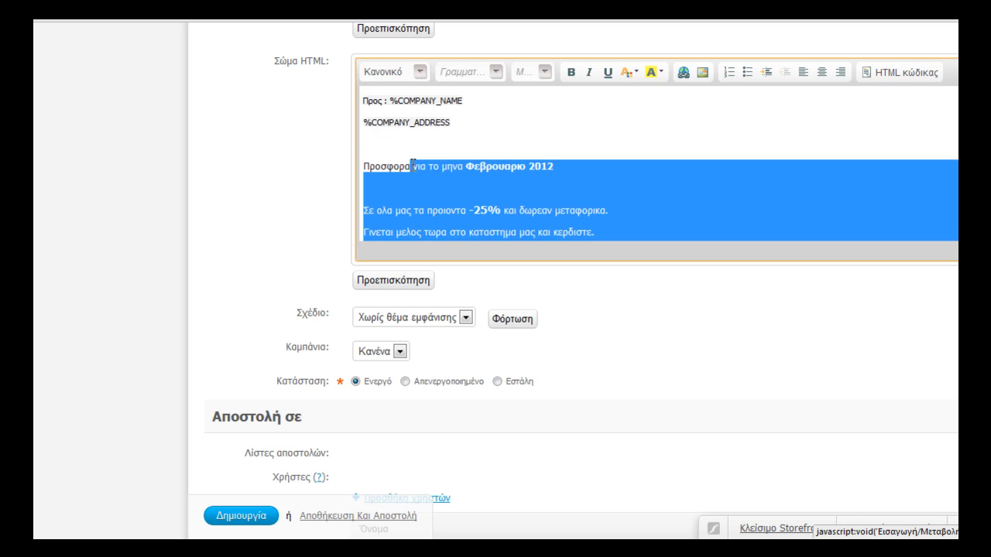
pyautogui.scroll(-2, 526, 183)
pyautogui.moveTo(492, 182); pyautogui.dragTo(361, 179)
pyautogui.click(683, 73)
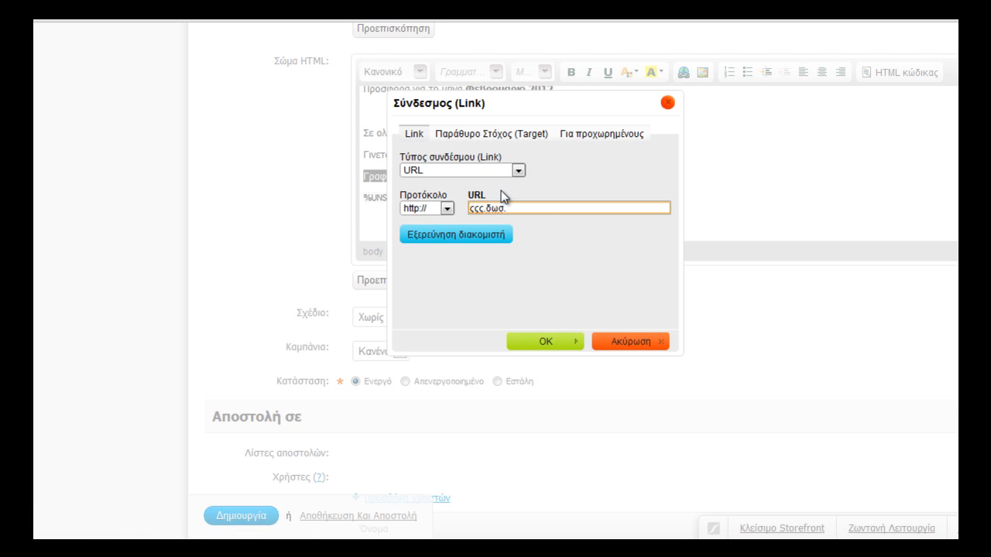
pyautogui.write('www.dvs.gr')
pyautogui.click(534, 332)
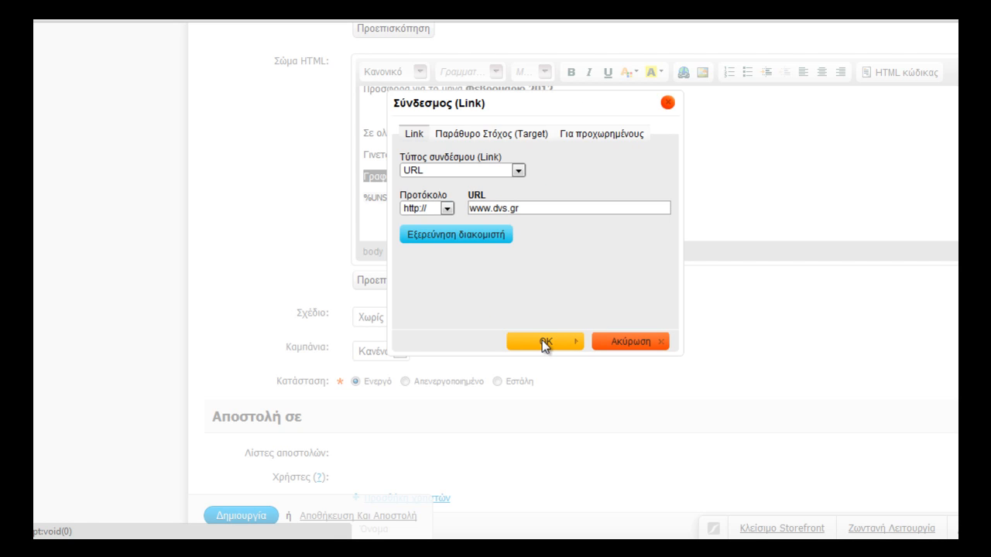
pyautogui.click(543, 340)
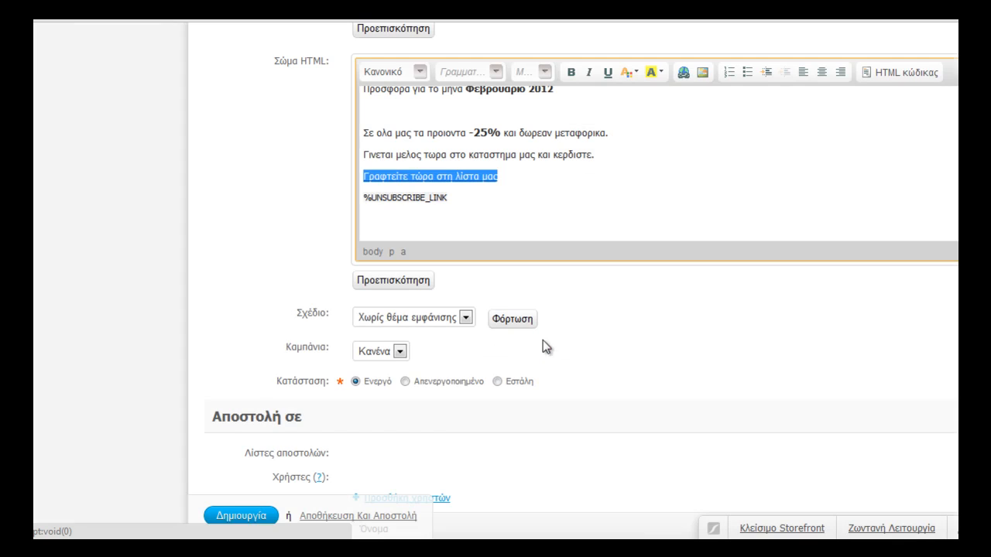
pyautogui.scroll(-3, 696, 320)
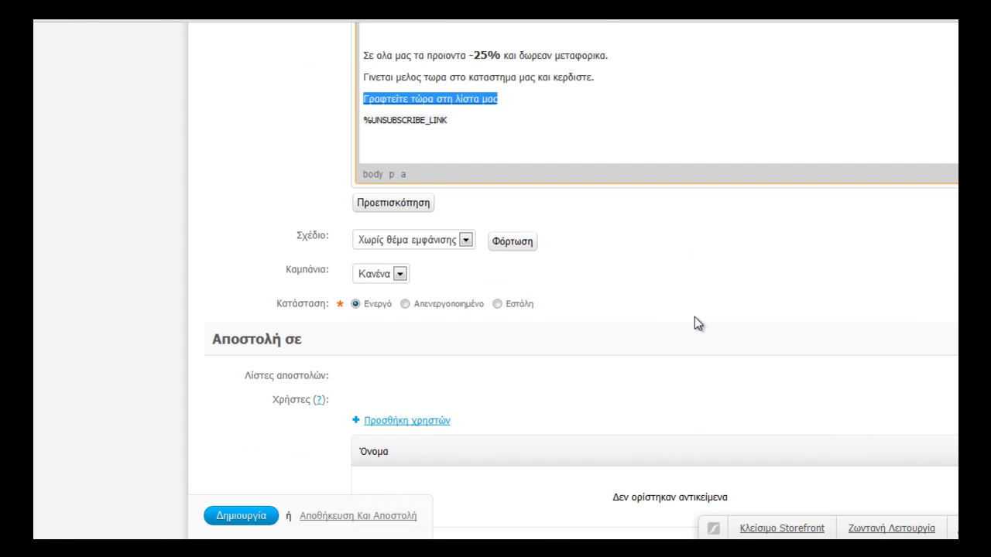
pyautogui.scroll(3, 746, 307)
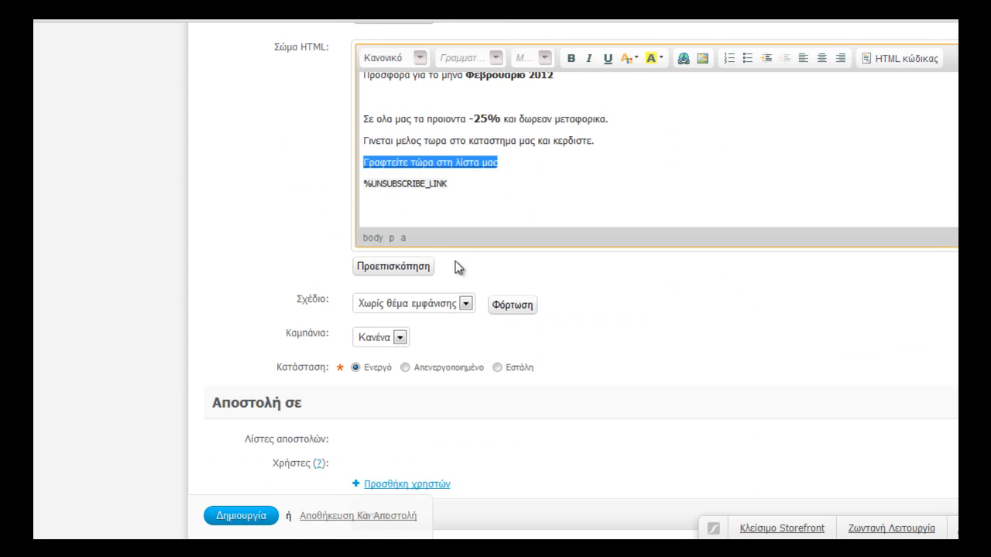
pyautogui.click(400, 338)
pyautogui.click(400, 337)
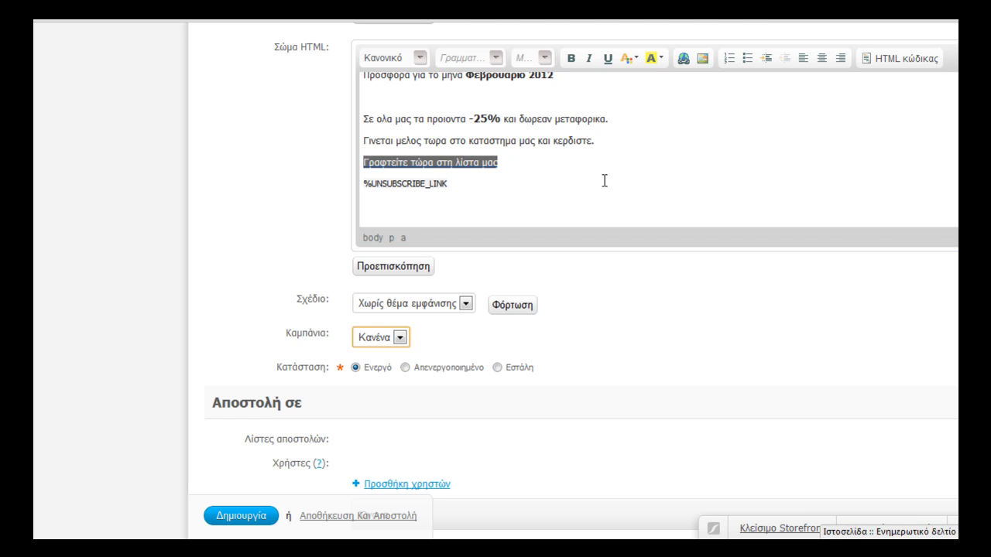
pyautogui.click(562, 166)
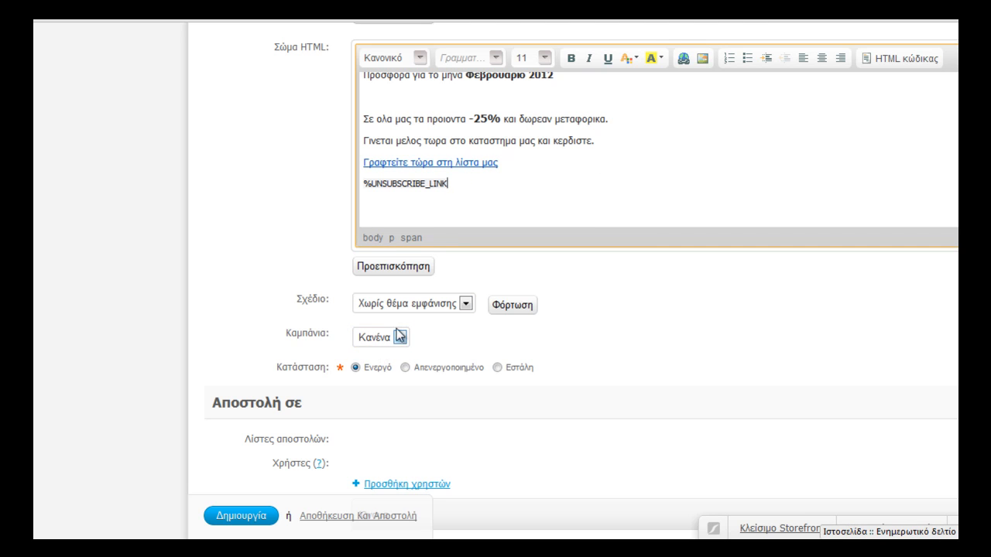
# Step: Add the registered customer account to the newsletter's recipient users
pyautogui.scroll(-1, 707, 222)
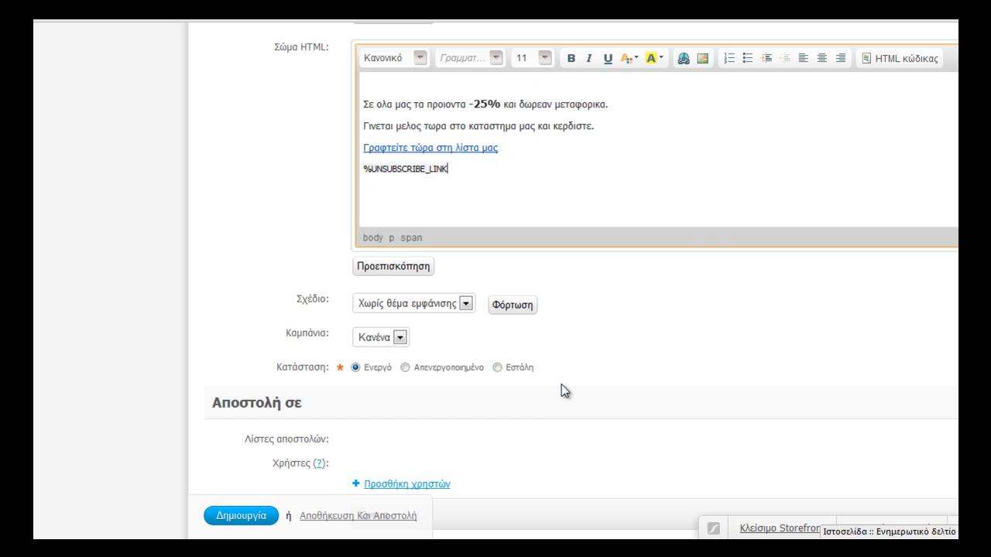
pyautogui.scroll(-2, 654, 255)
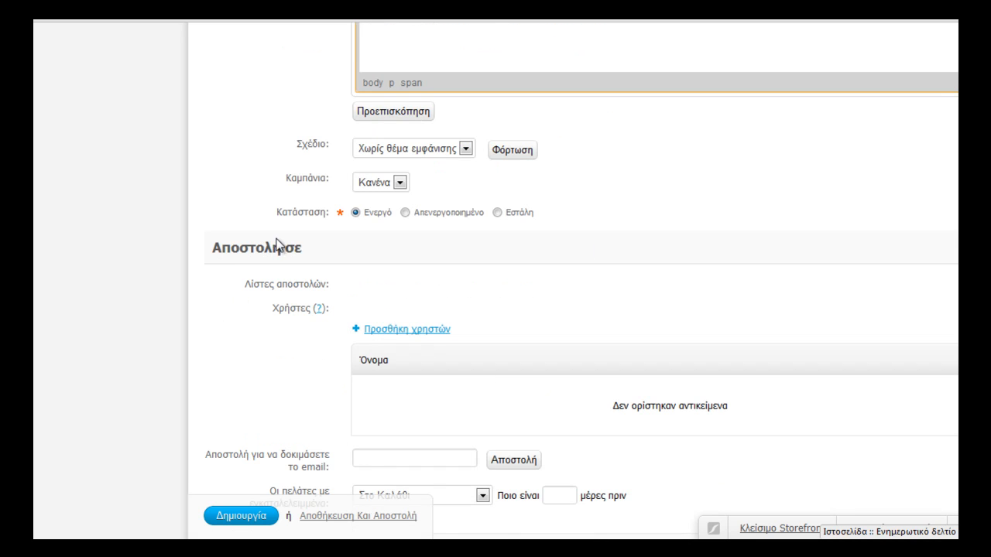
pyautogui.click(401, 330)
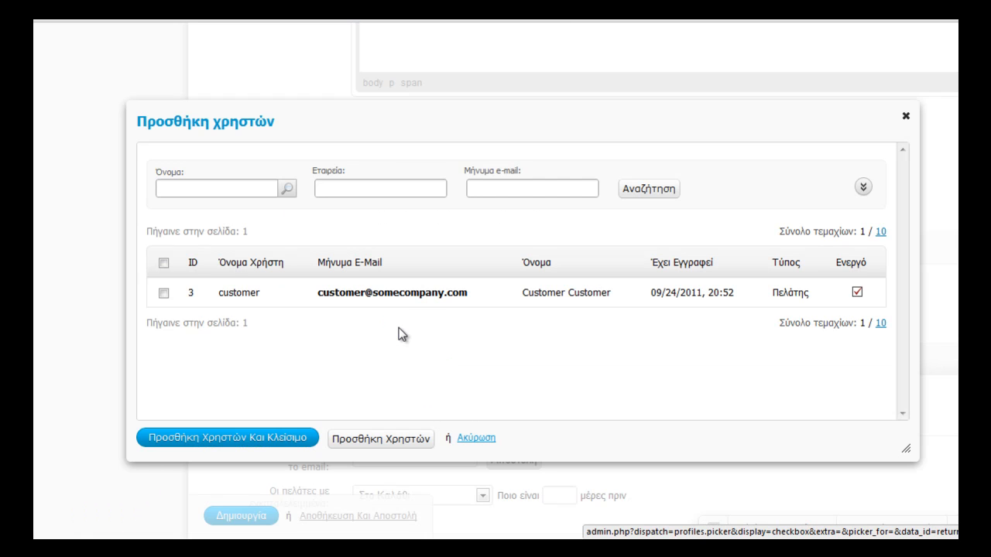
pyautogui.click(163, 294)
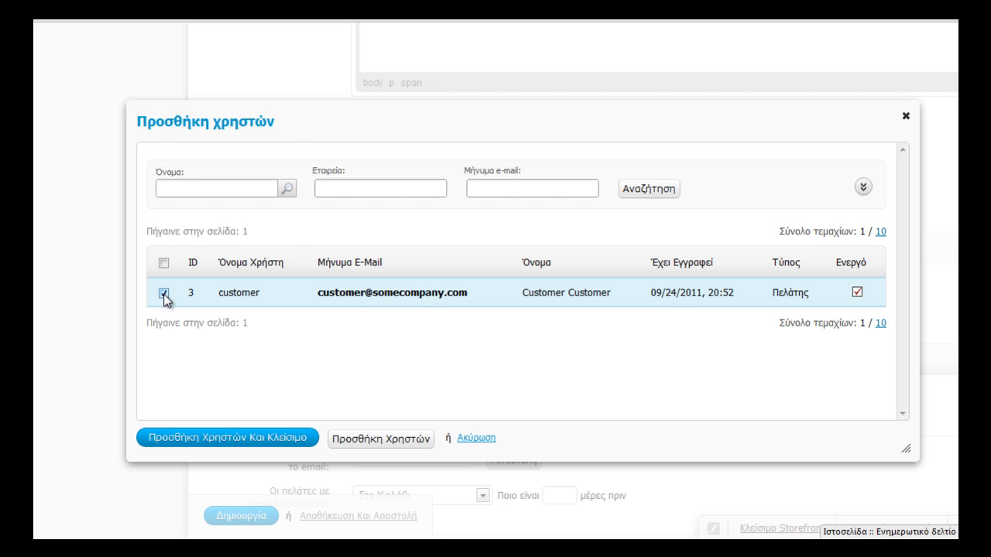
pyautogui.click(221, 438)
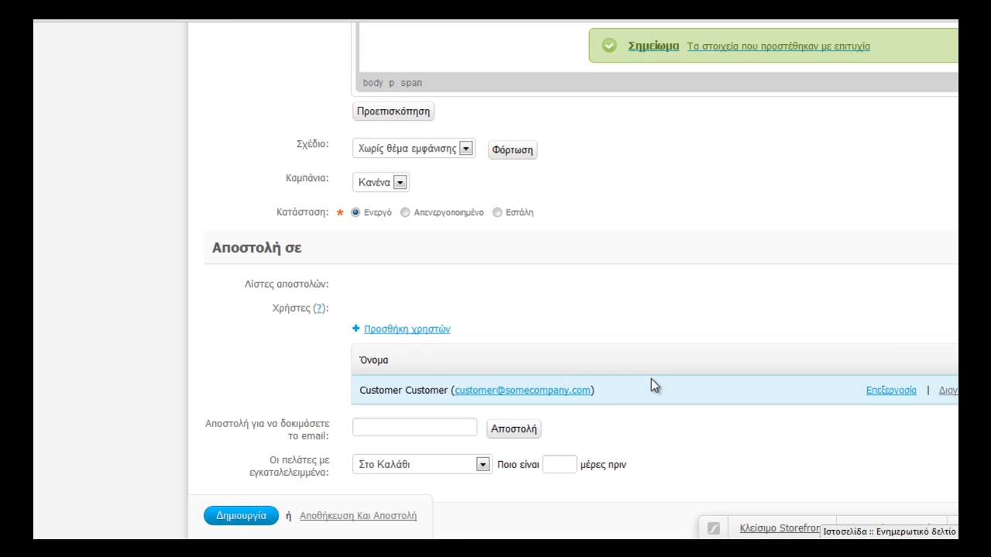
# Step: Target customers with abandoned items "Στο Καλάθι" and set the age to 5 days ago
pyautogui.scroll(-1, 565, 316)
pyautogui.click(375, 378)
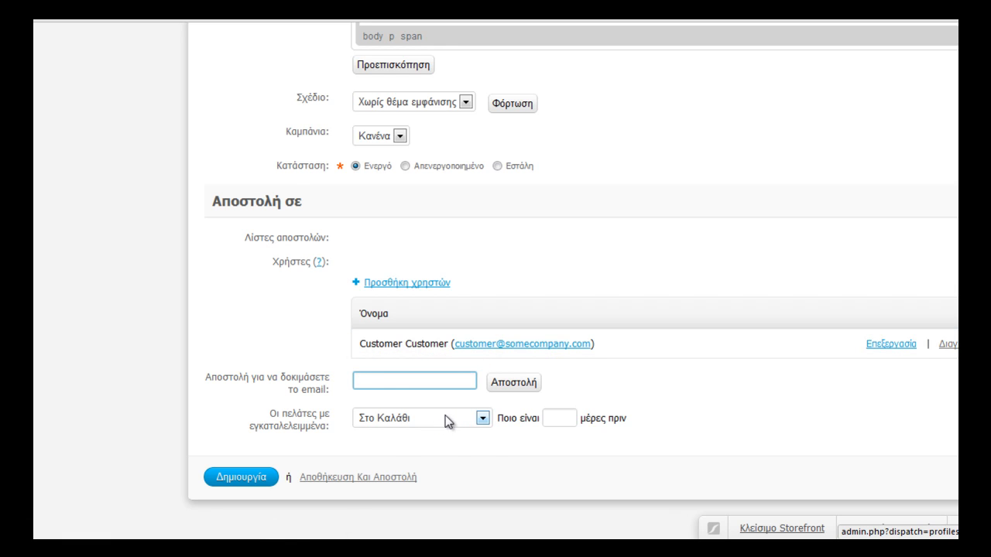
pyautogui.click(449, 419)
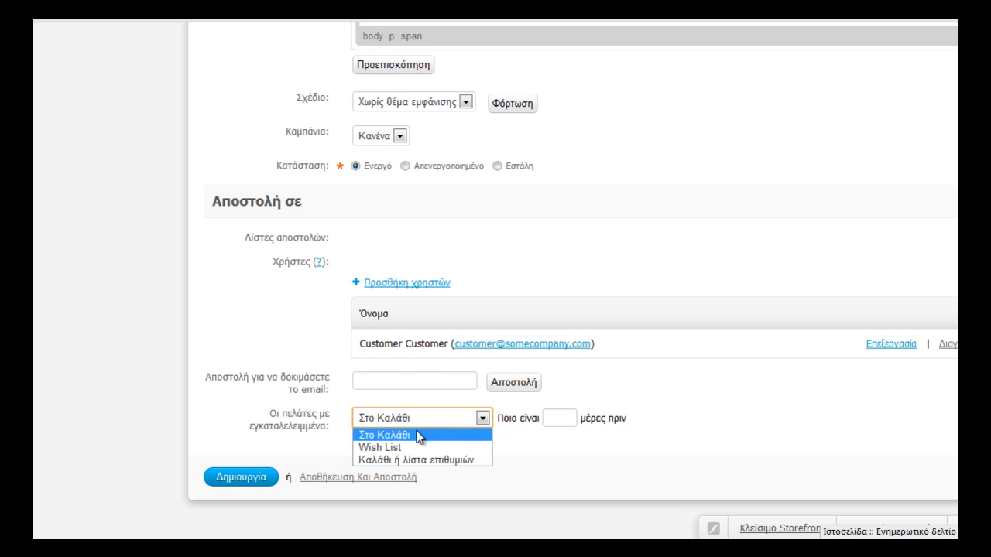
pyautogui.click(418, 437)
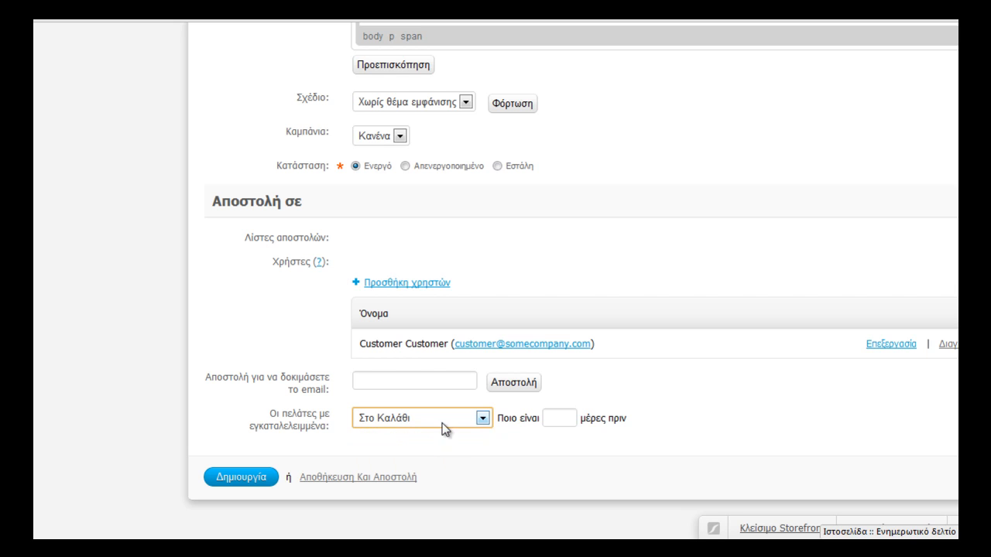
pyautogui.click(557, 418)
pyautogui.write('5')
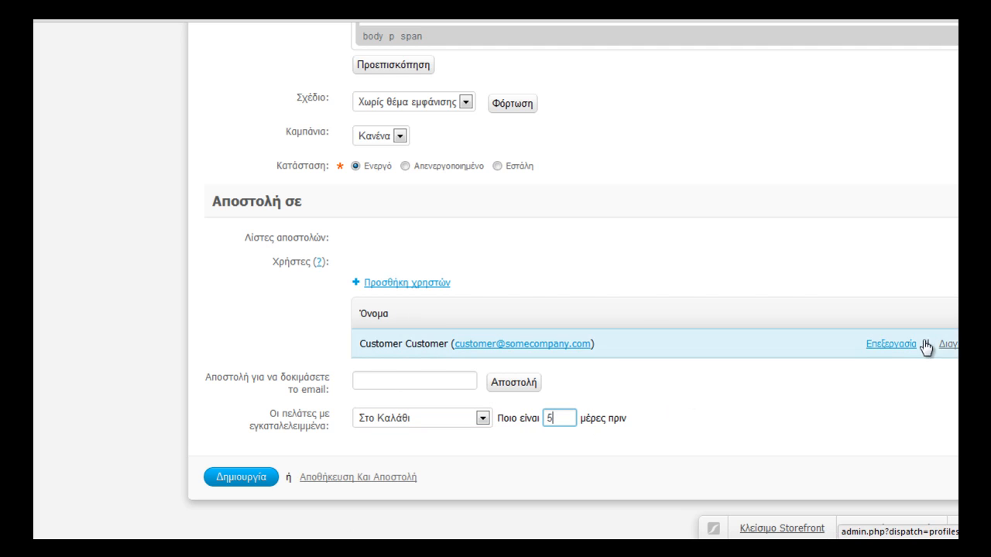
# Step: Delete the added customer from the newsletter's recipient users and return to the HTML body
pyautogui.click(949, 345)
pyautogui.scroll(2, 551, 144)
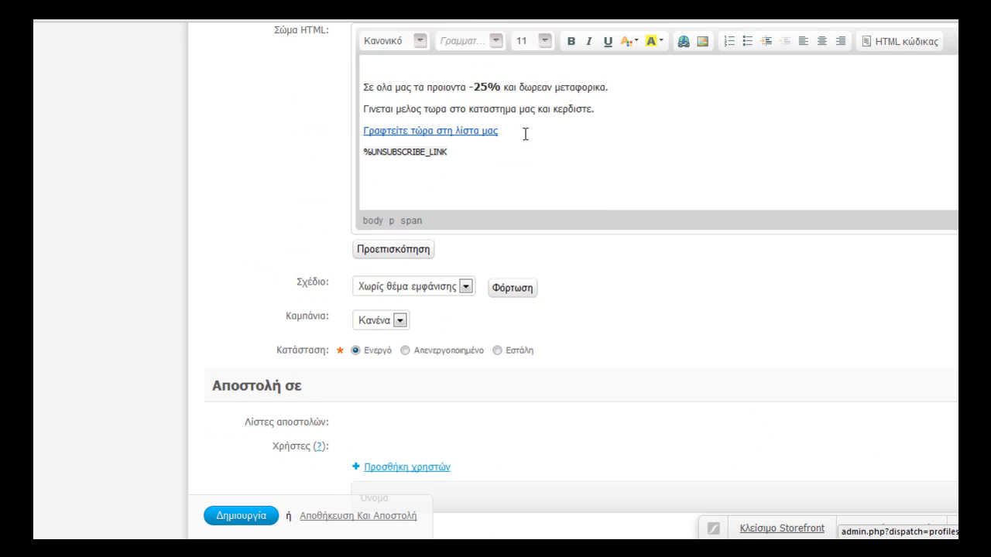
# Step: Create the newsletter with the entered content and recipient settings
pyautogui.scroll(-3, 534, 167)
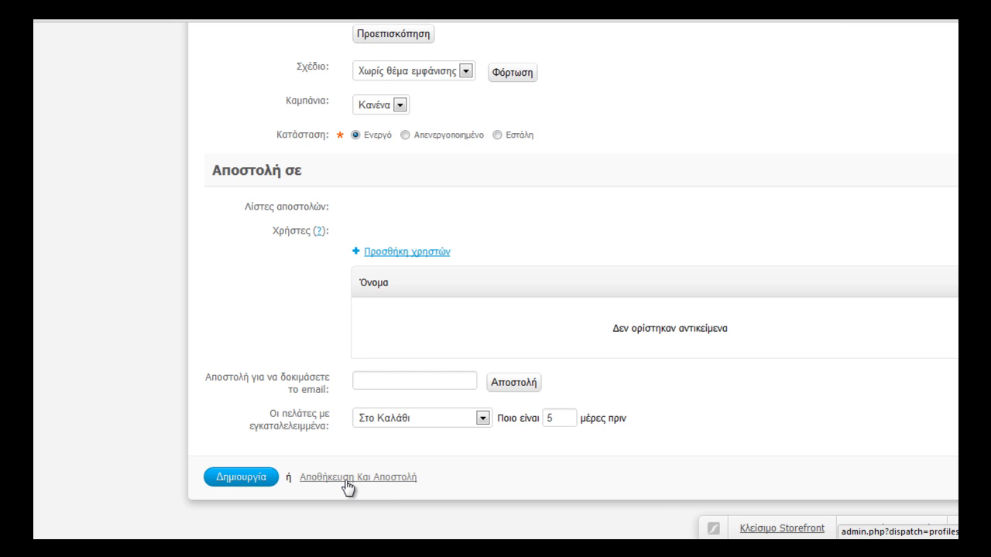
pyautogui.click(258, 480)
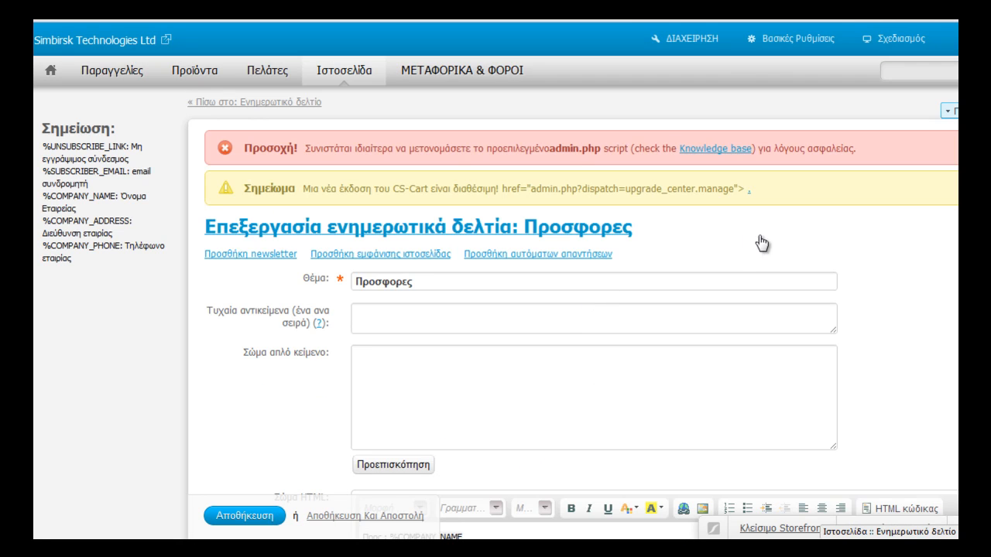
# Step: Review the created newsletter's HTML body, mailing lists and recipient settings, and return to the newsletter list
pyautogui.scroll(-3, 753, 241)
pyautogui.scroll(-2, 750, 244)
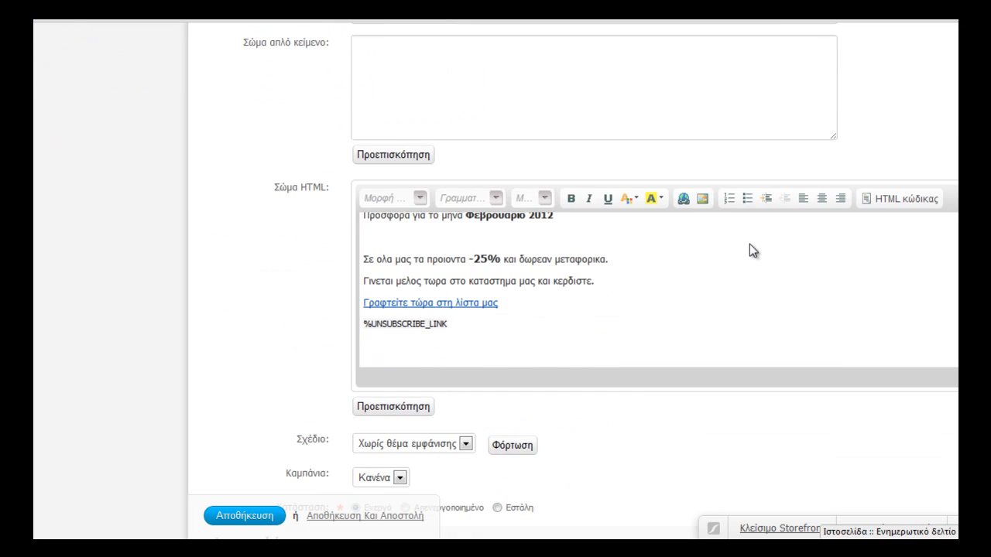
pyautogui.scroll(-2, 228, 361)
pyautogui.scroll(-4, 237, 336)
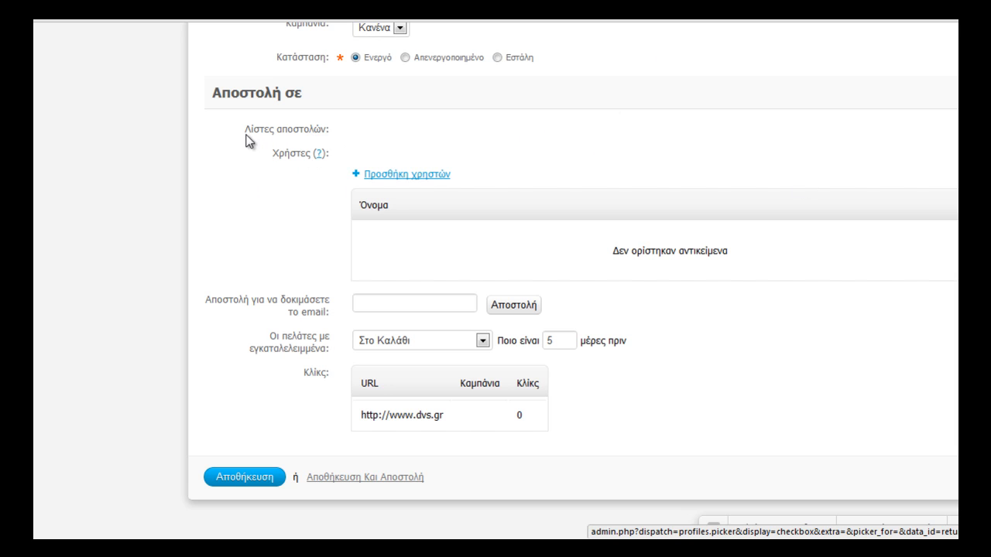
pyautogui.moveTo(244, 131); pyautogui.dragTo(331, 128)
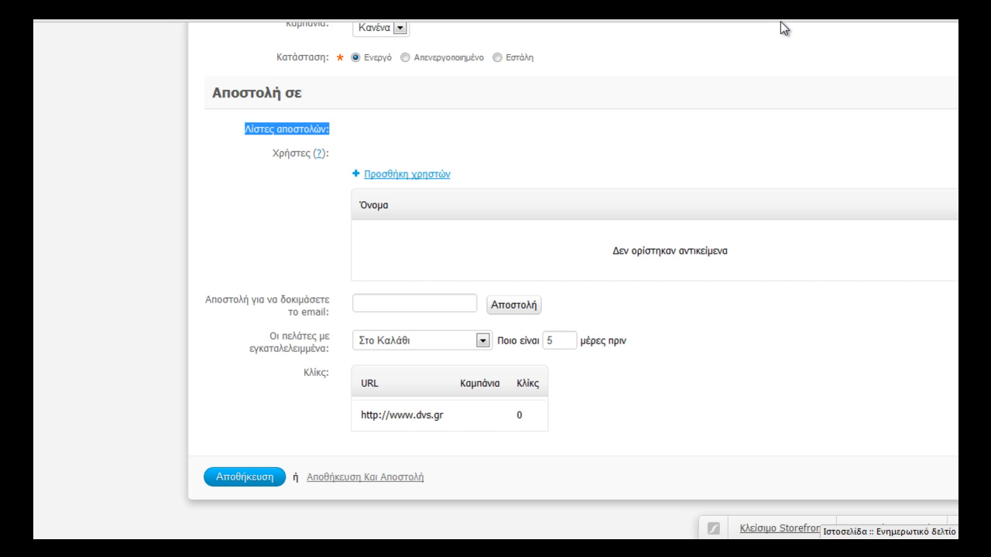
pyautogui.click(392, 133)
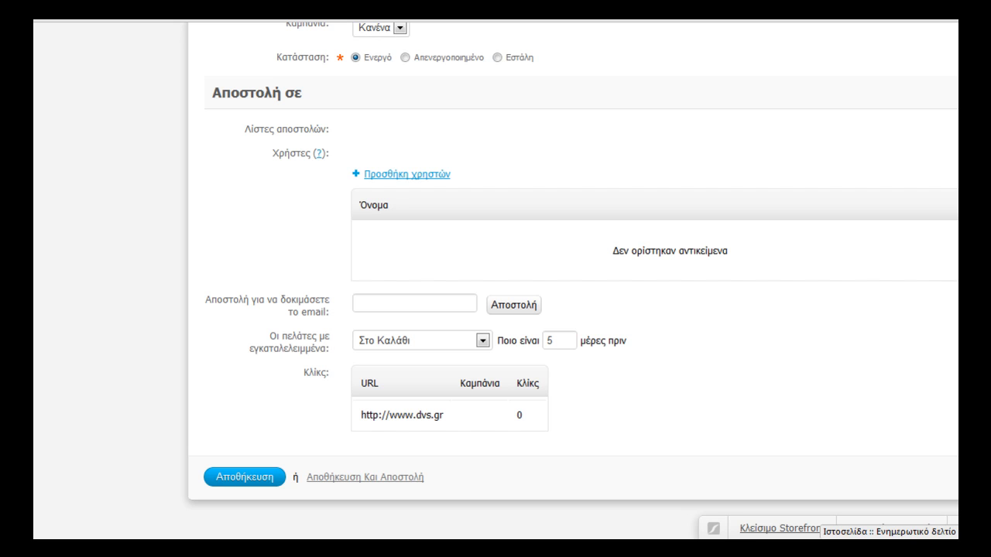
pyautogui.scroll(10, 600, 194)
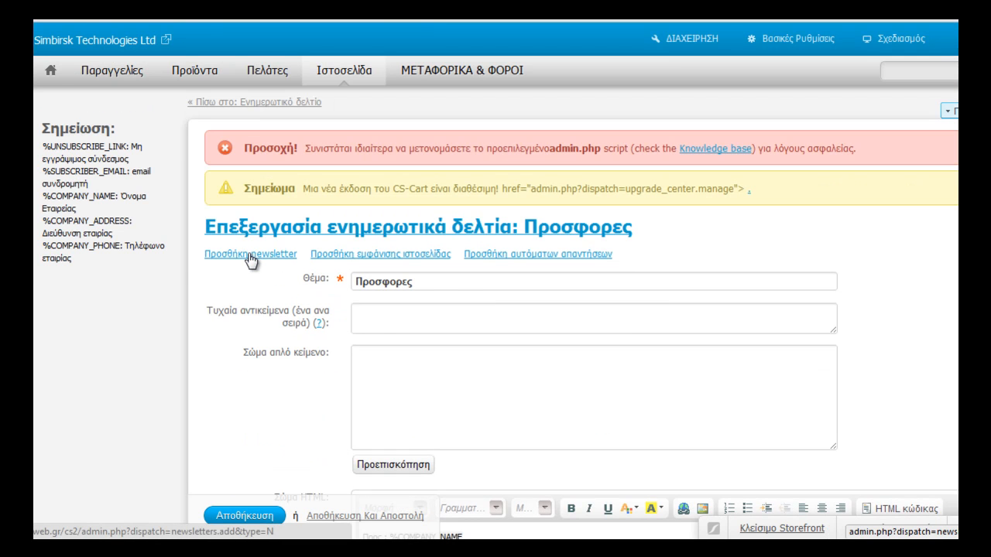
pyautogui.click(308, 103)
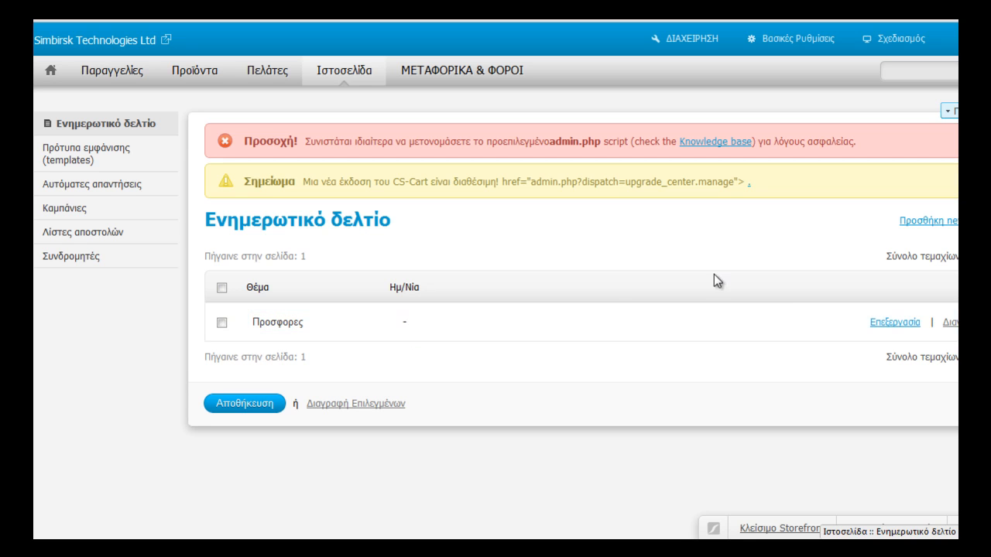
# Step: Reopen the newsletter "Προσφορες" for editing, then save and send it to the customers matching its recipient settings
pyautogui.click(916, 324)
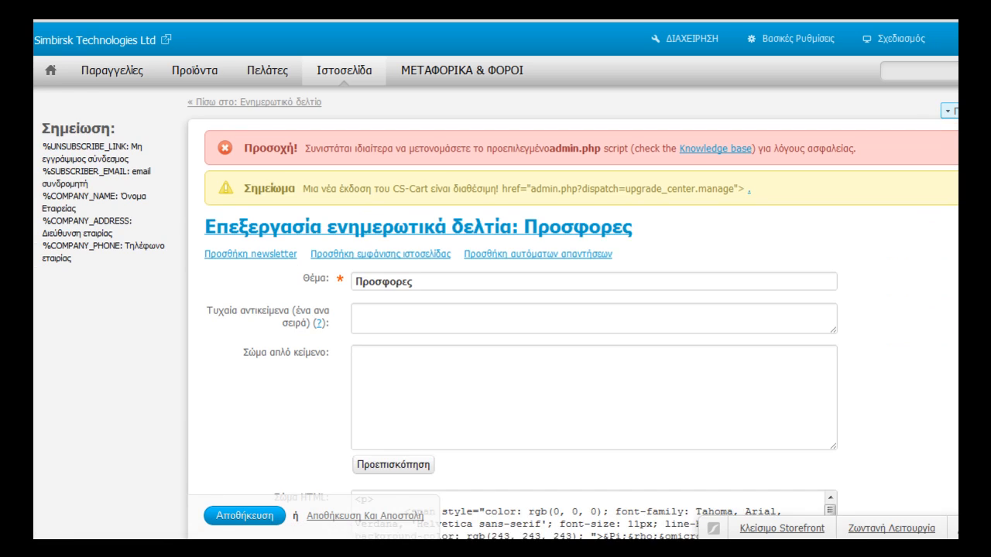
pyautogui.scroll(-5, 565, 301)
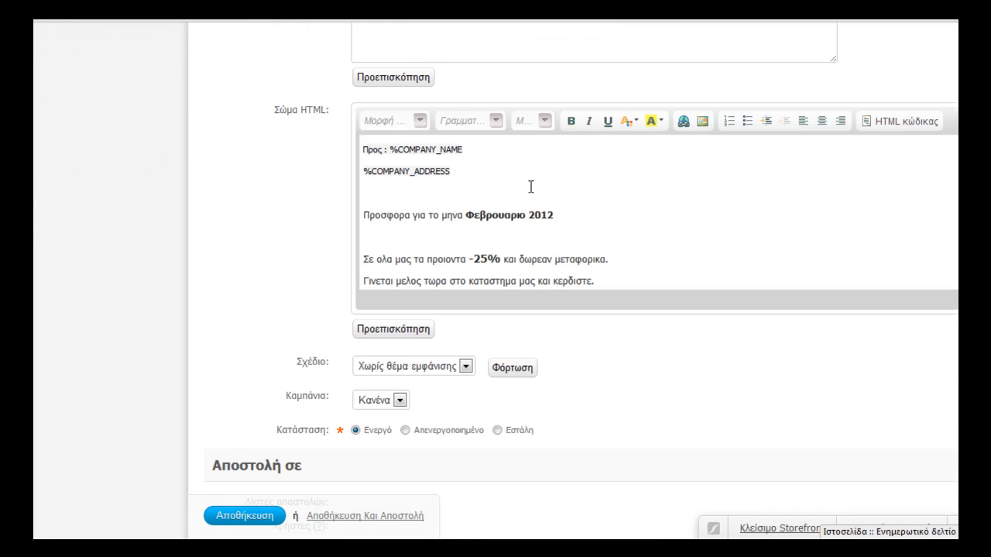
pyautogui.scroll(-2, 603, 202)
pyautogui.scroll(-4, 477, 328)
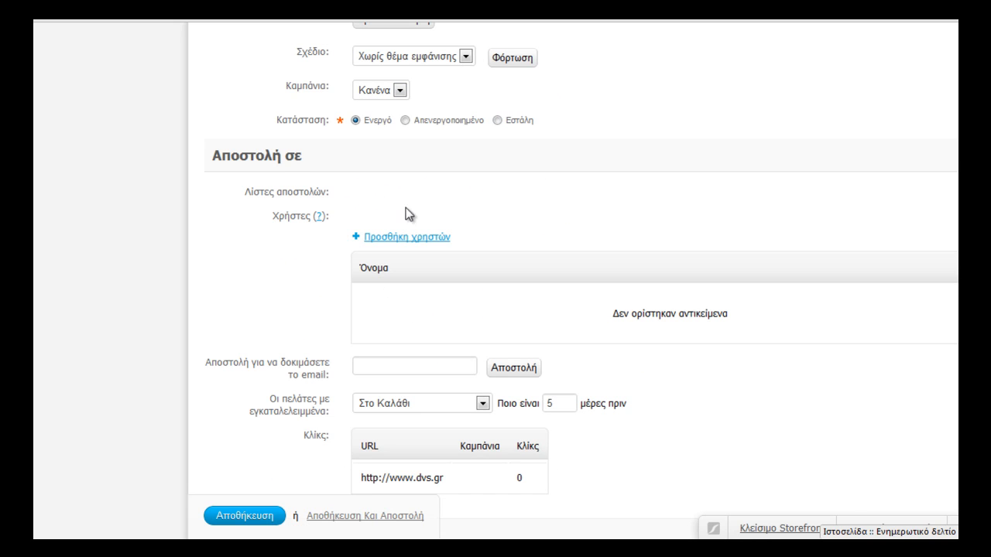
pyautogui.scroll(-1, 406, 212)
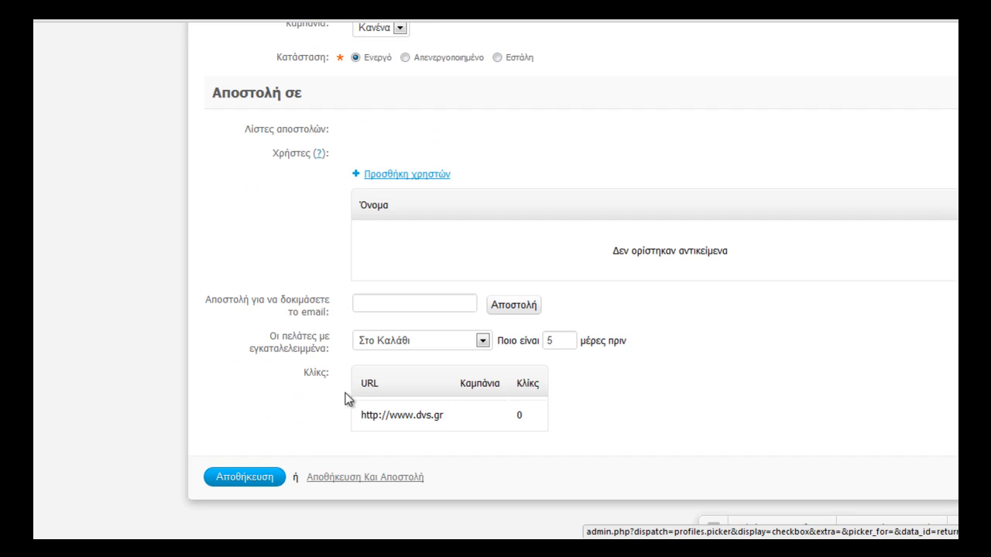
pyautogui.click(323, 480)
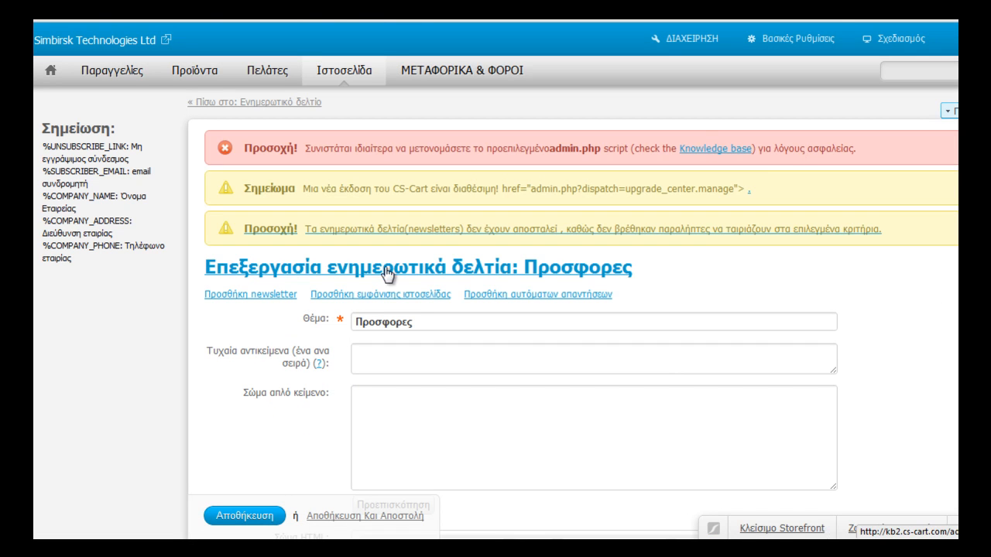